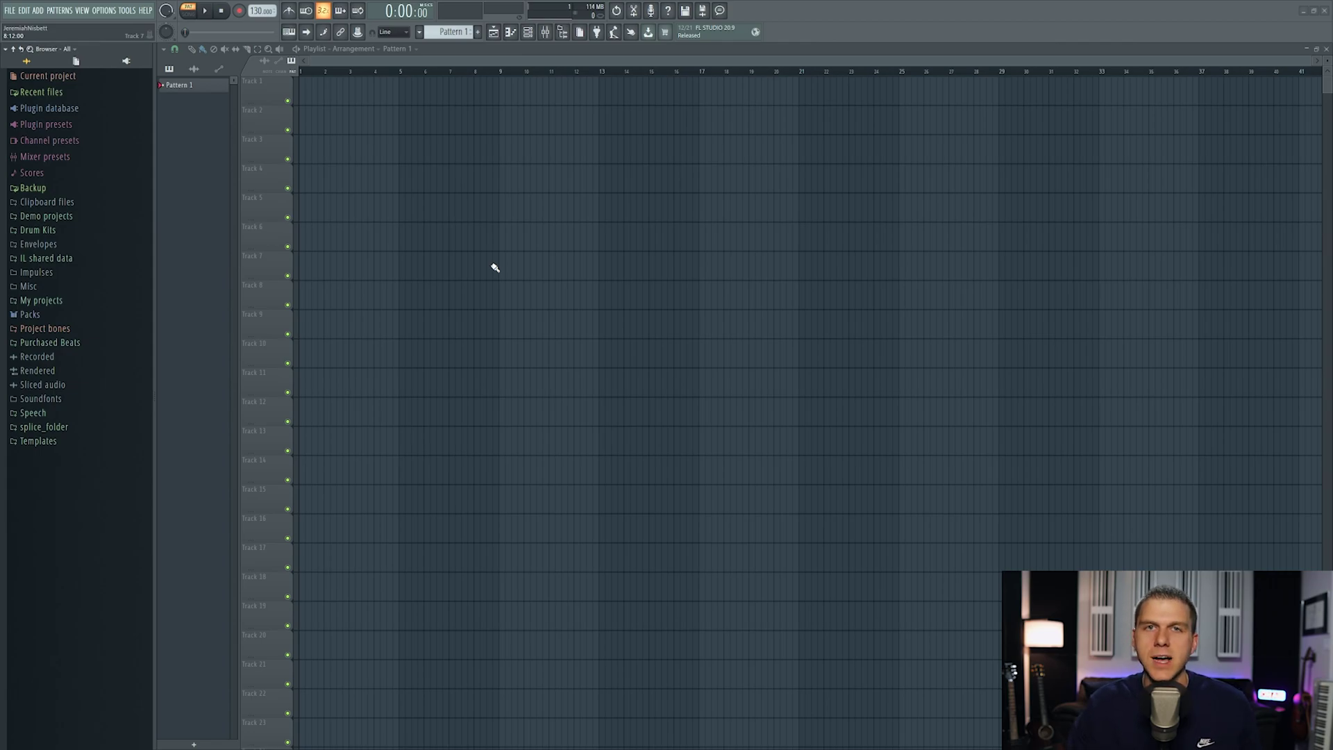
Open the audio settings and choose FL Studio ASIO as the input/output device.
left_click(105, 11)
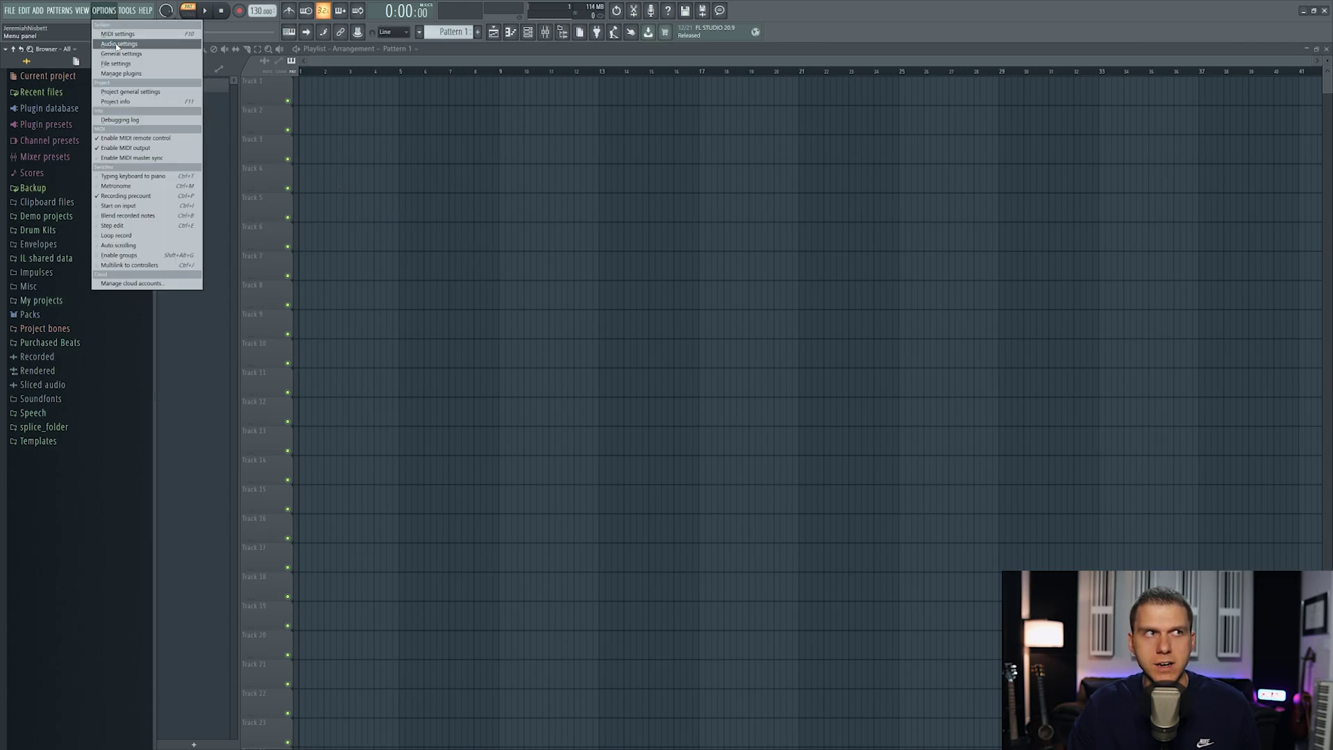
left_click(117, 44)
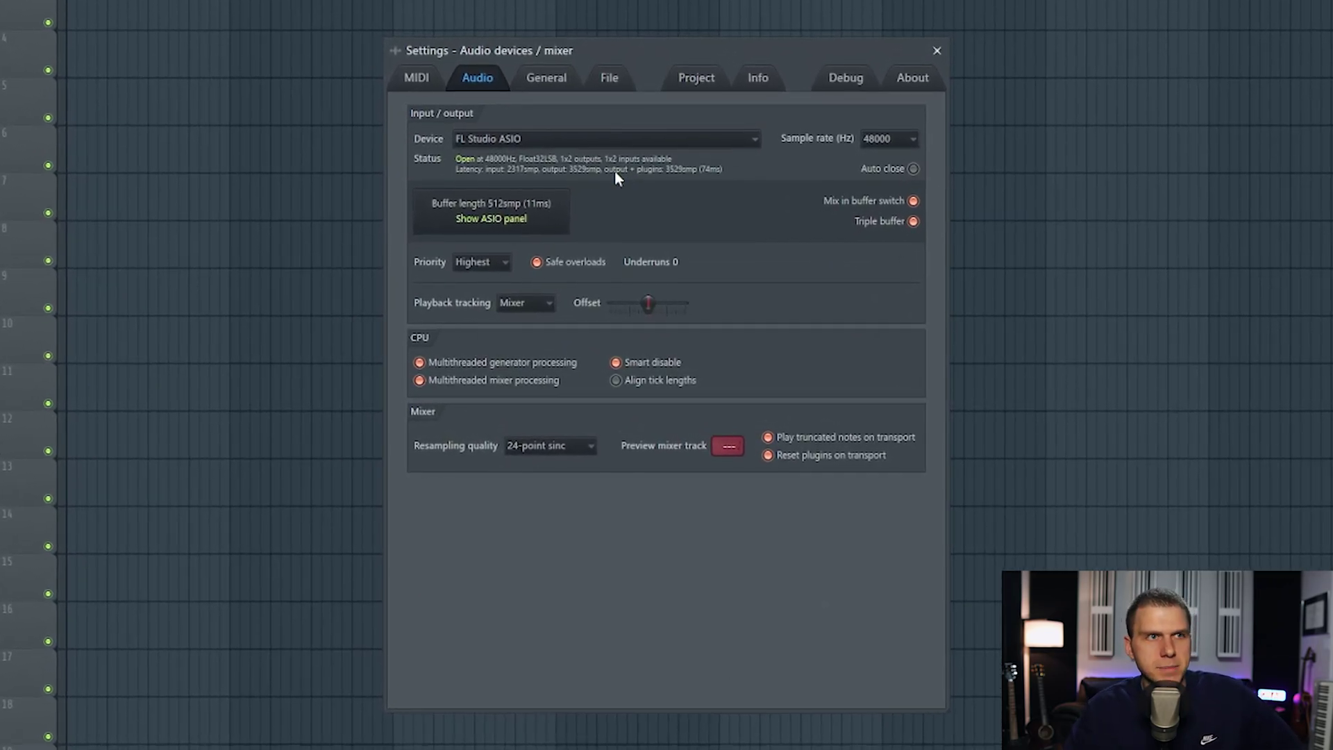
left_click(596, 140)
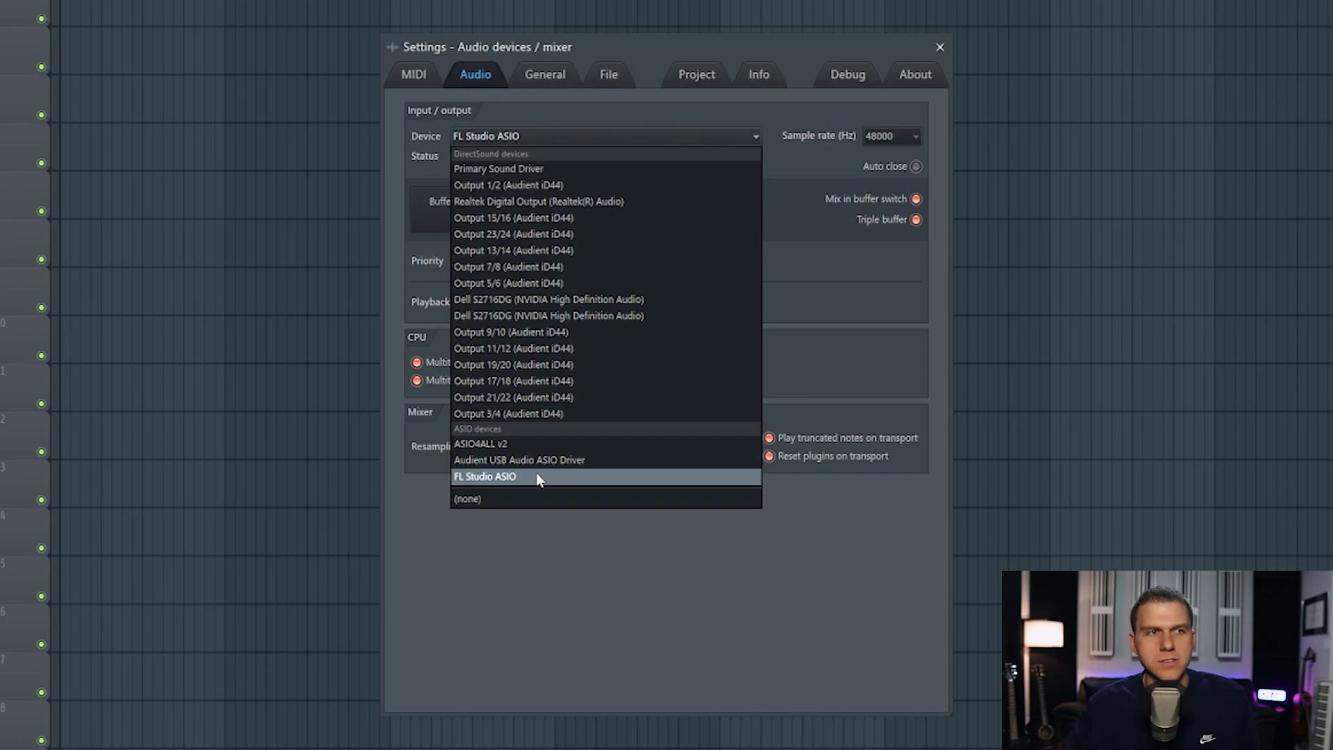
left_click(538, 478)
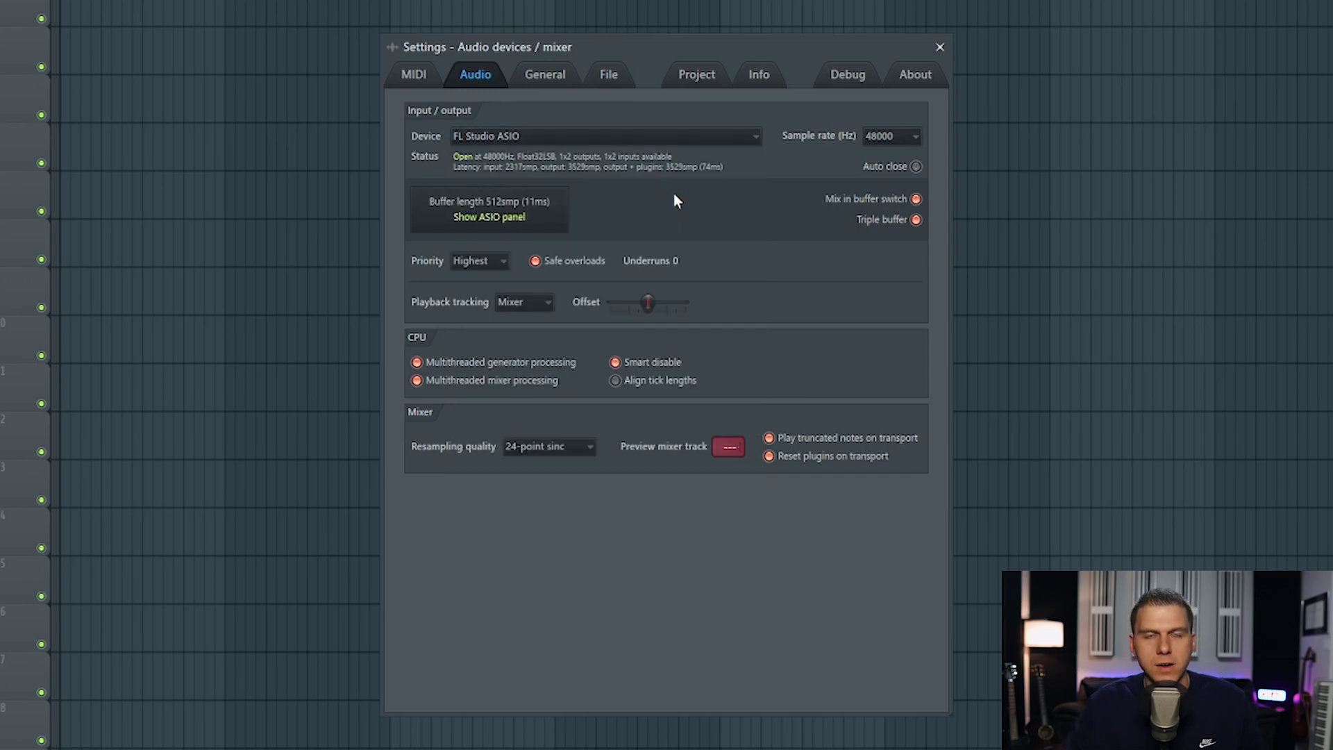
Select a buffer length of 512 in the ASIO driver options, and close the driver options and audio settings.
left_click(501, 216)
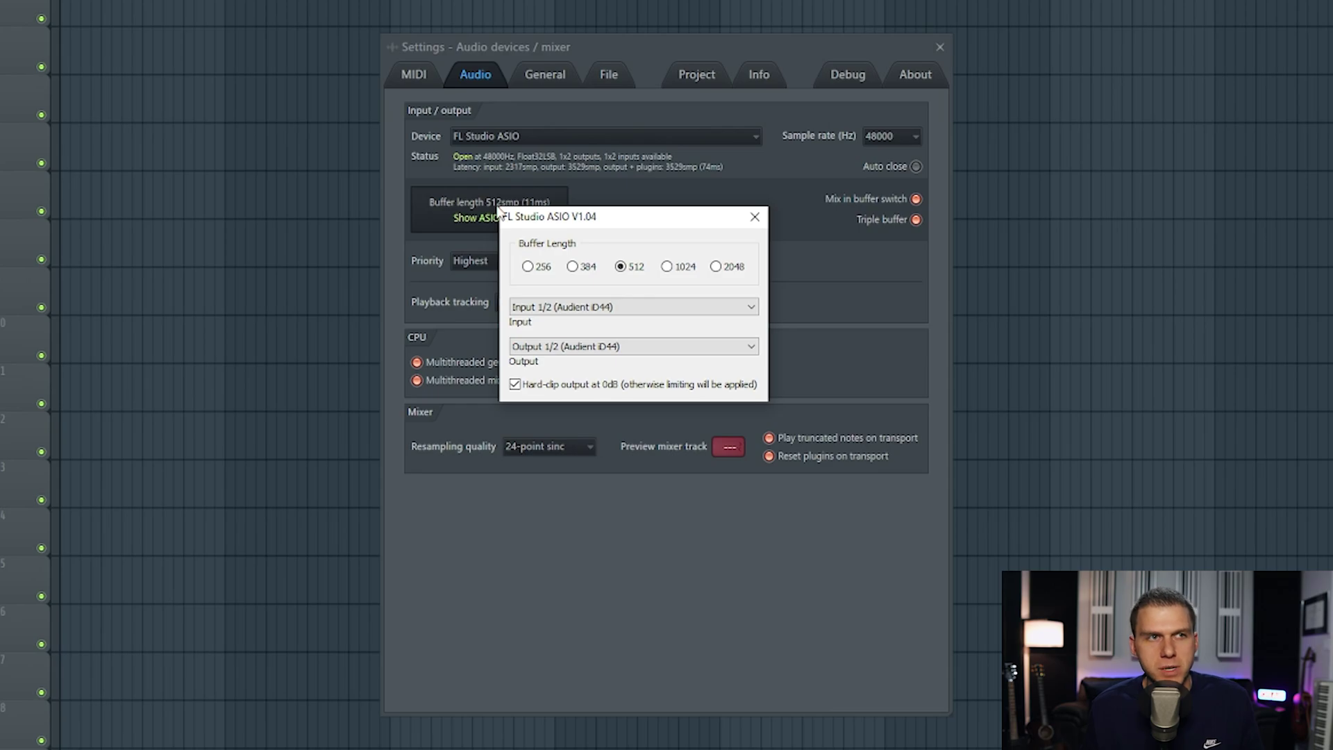
left_click(625, 272)
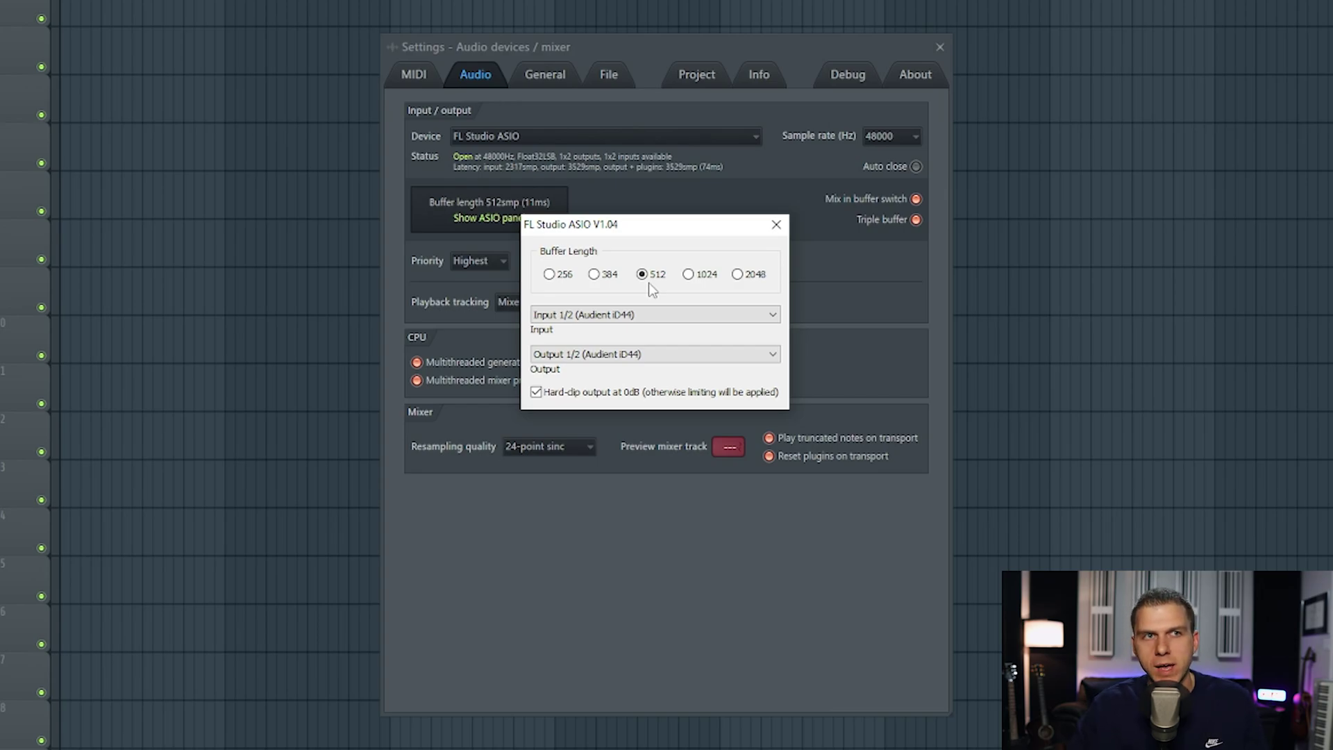
left_click(776, 224)
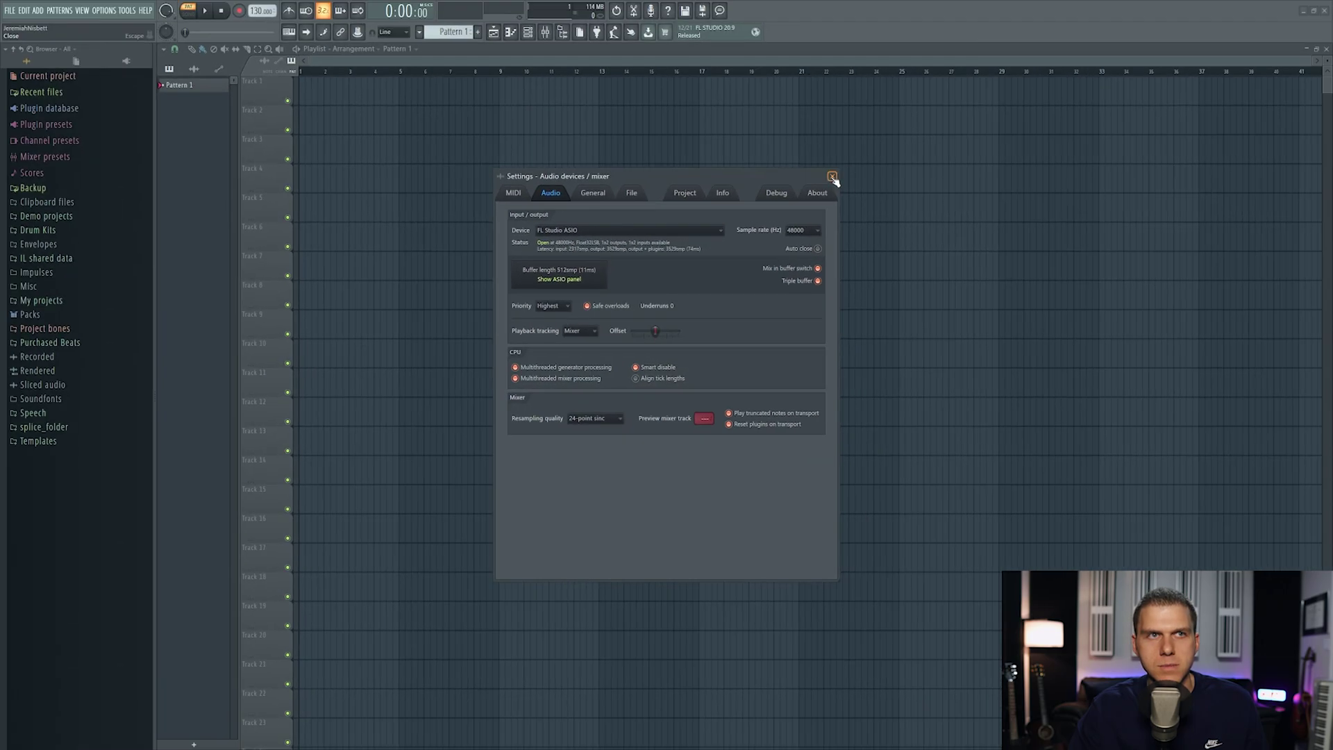
left_click(899, 95)
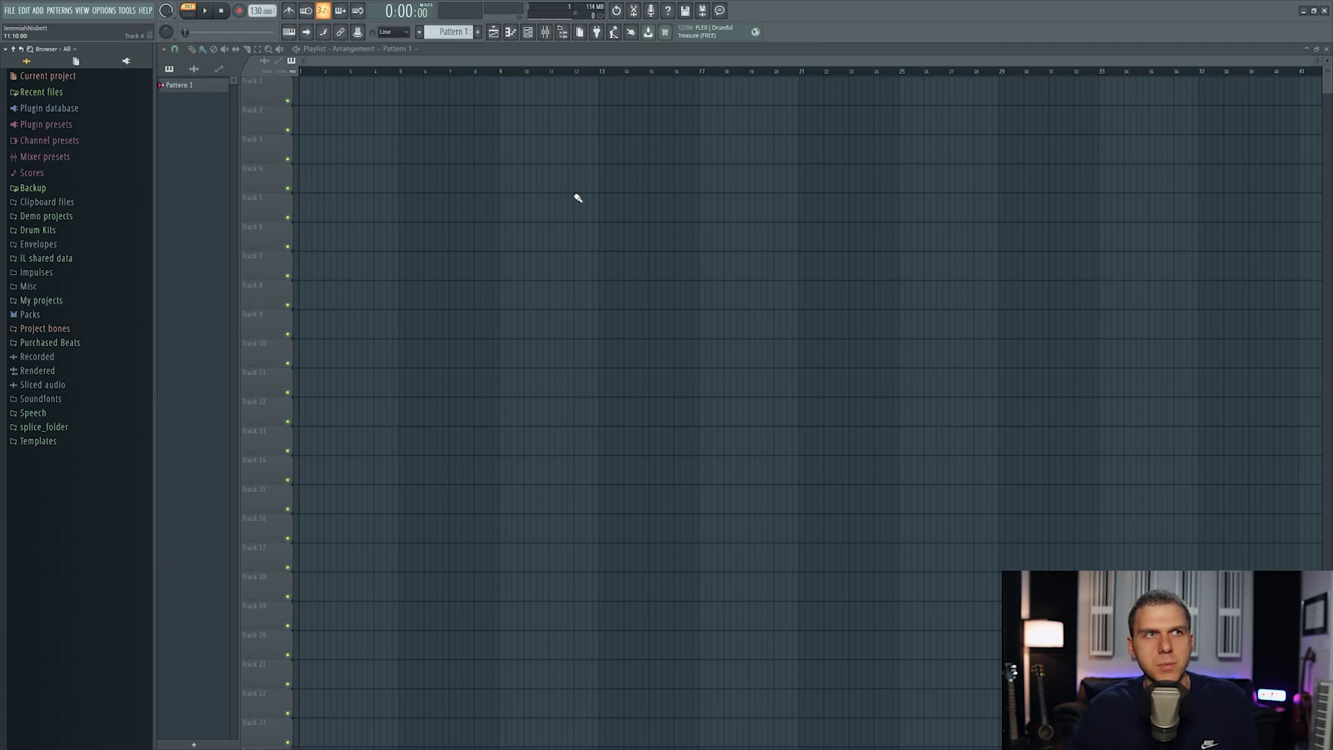
Open the mixer and rename the Insert 1 track as "microphone".
left_click(553, 37)
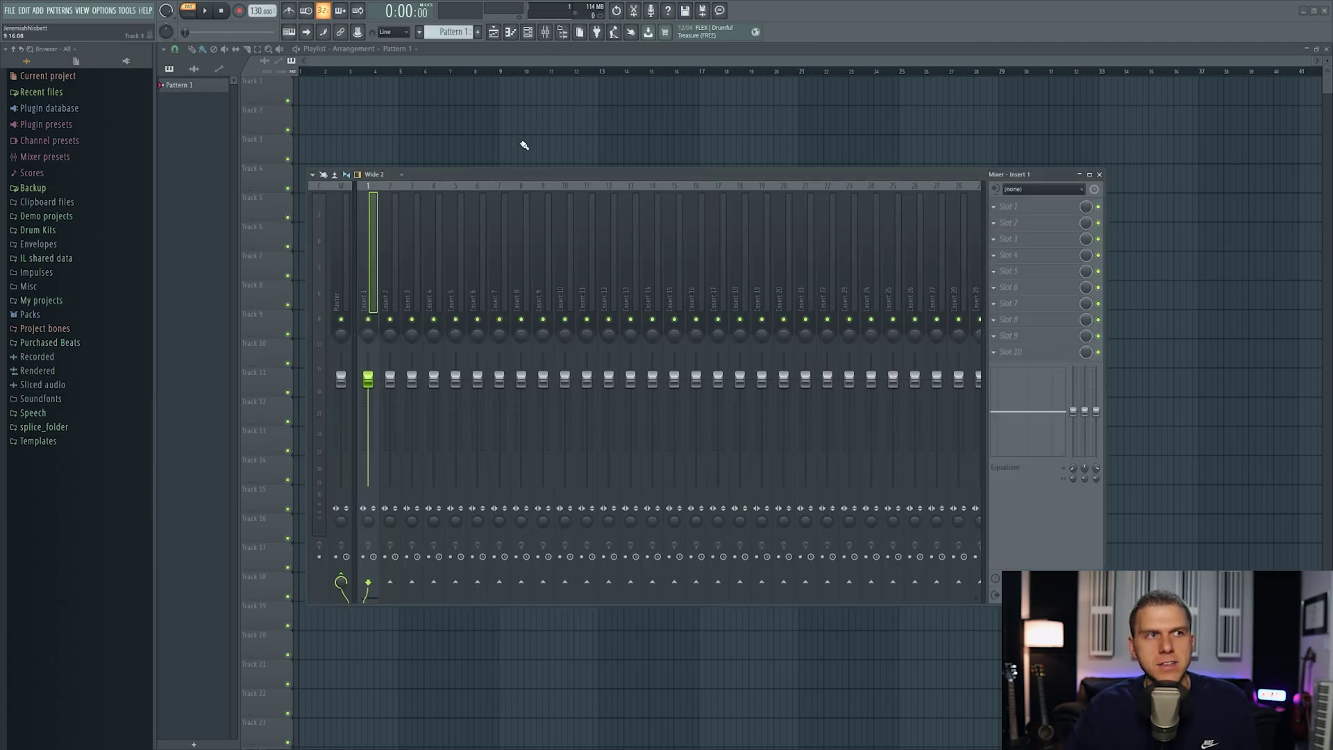
left_click(426, 271)
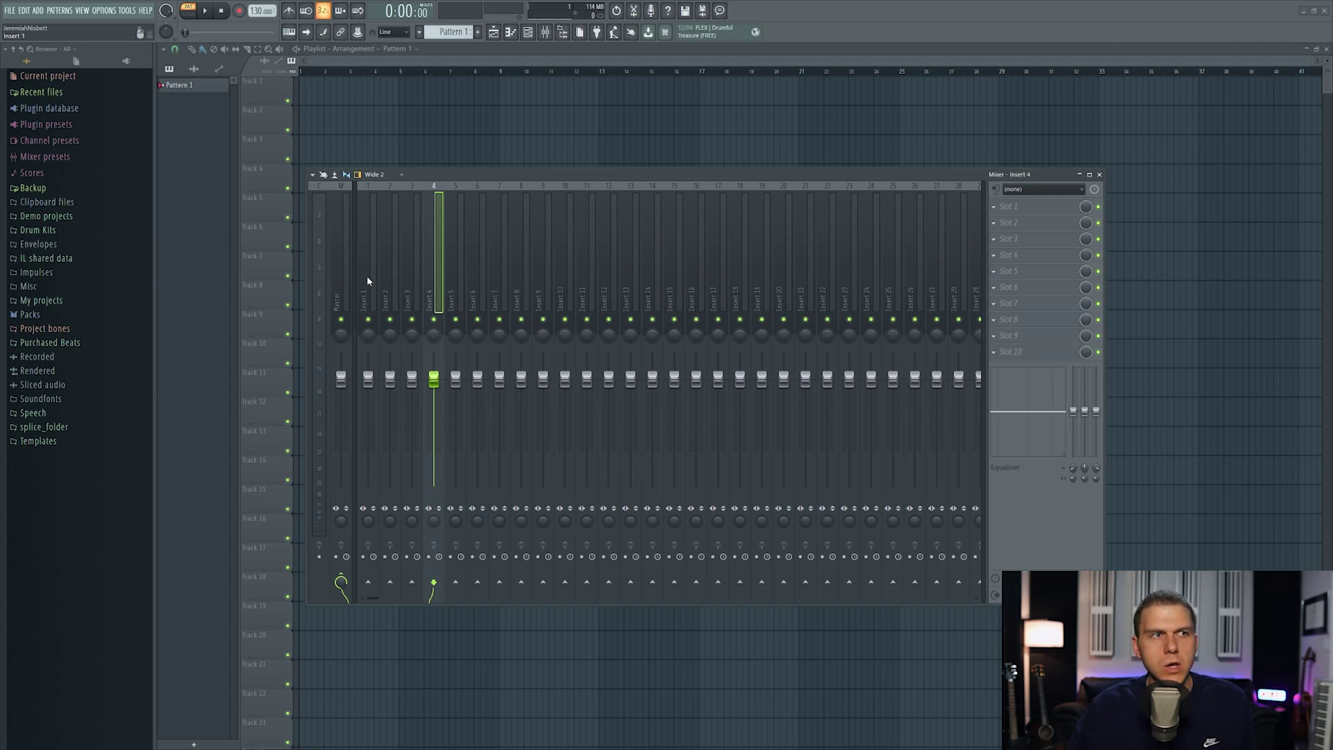
left_click(366, 278)
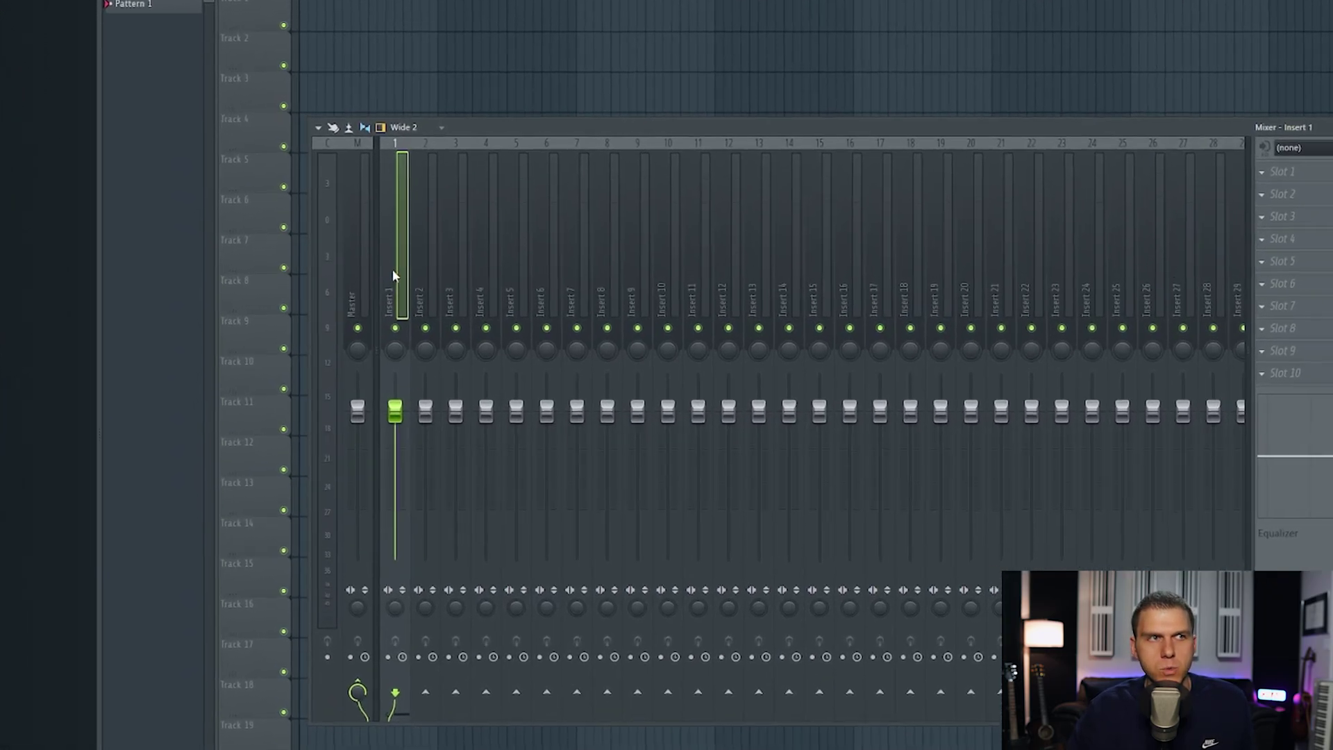
right_click(411, 271)
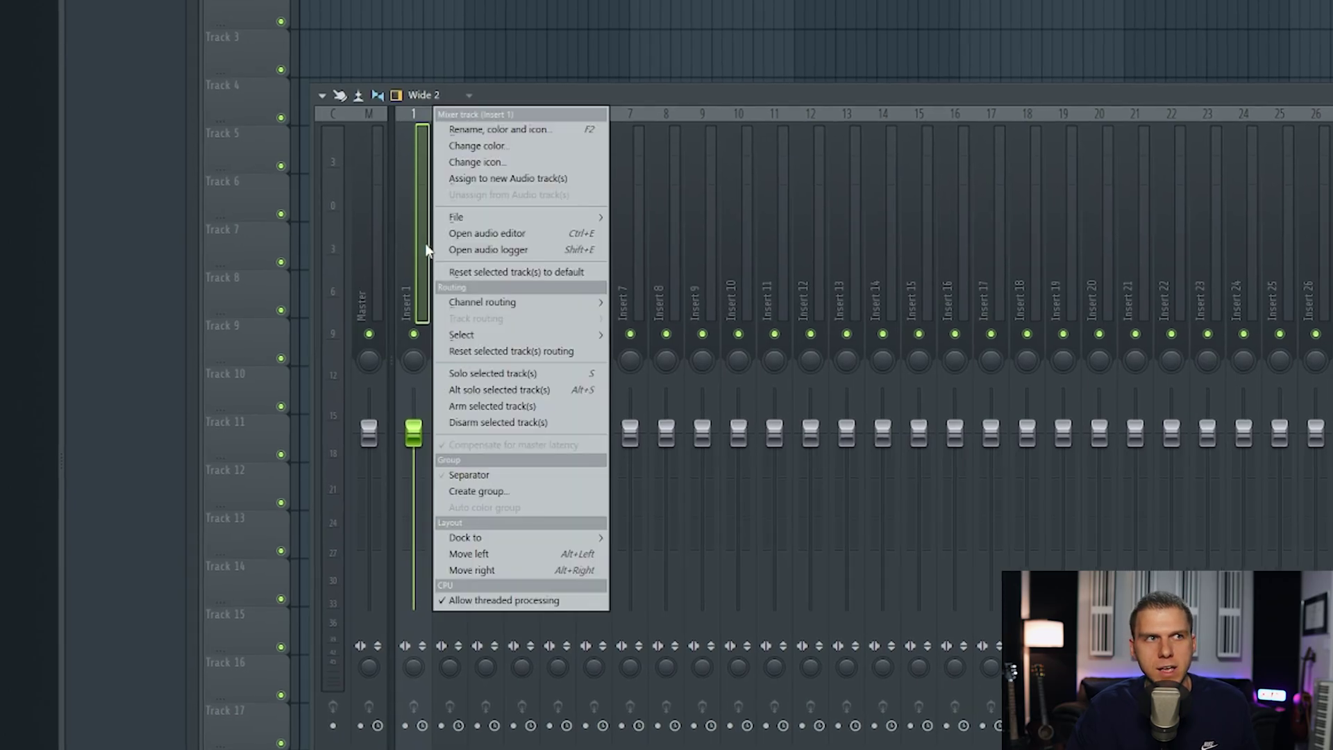
left_click(469, 132)
type("microphone")
key("Return")
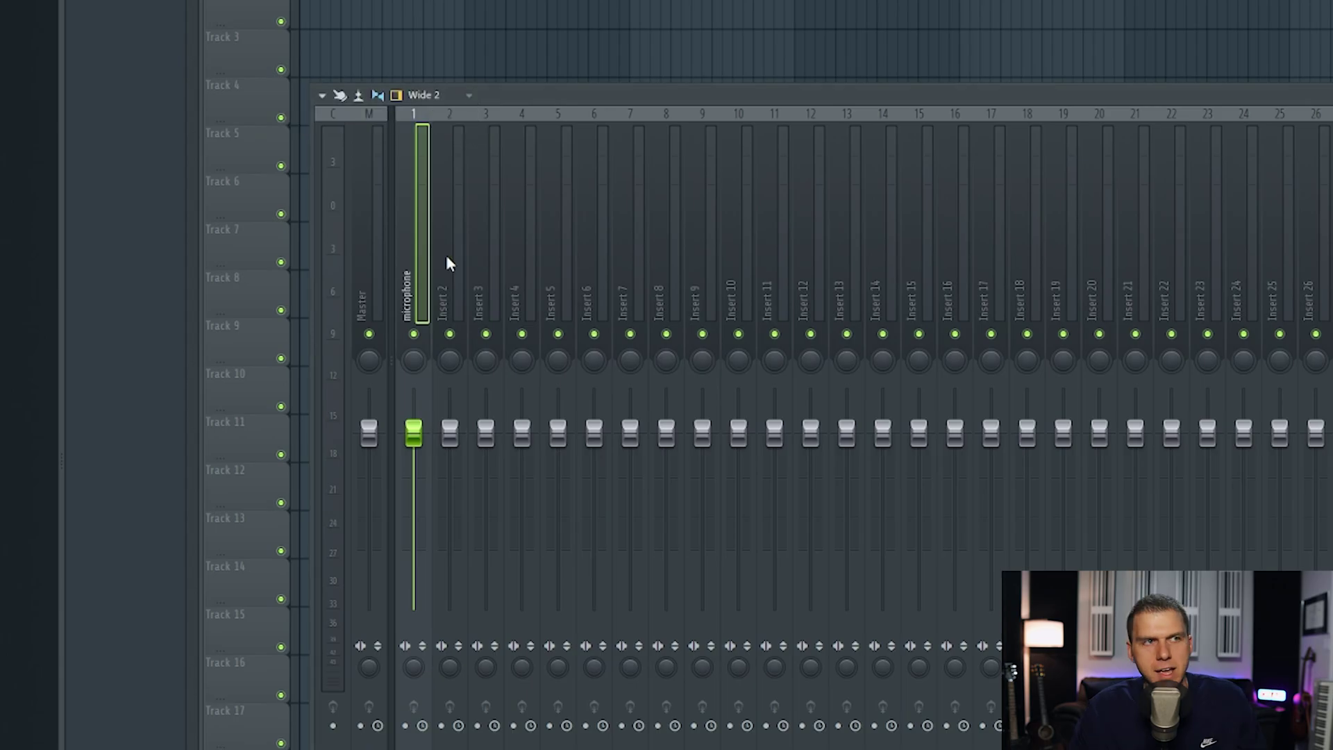
Change the microphone mixer track's color to Slate Blue (#45359F).
right_click(417, 251)
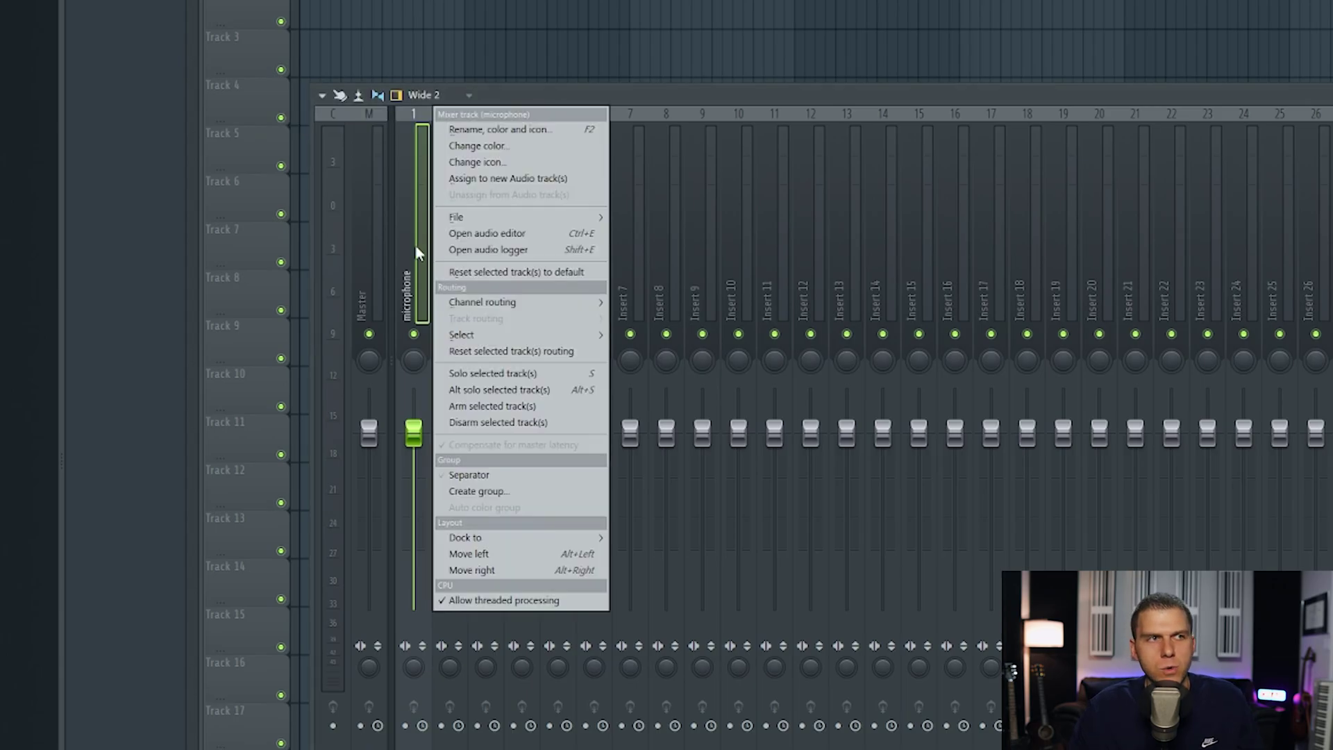
left_click(491, 147)
left_click(526, 281)
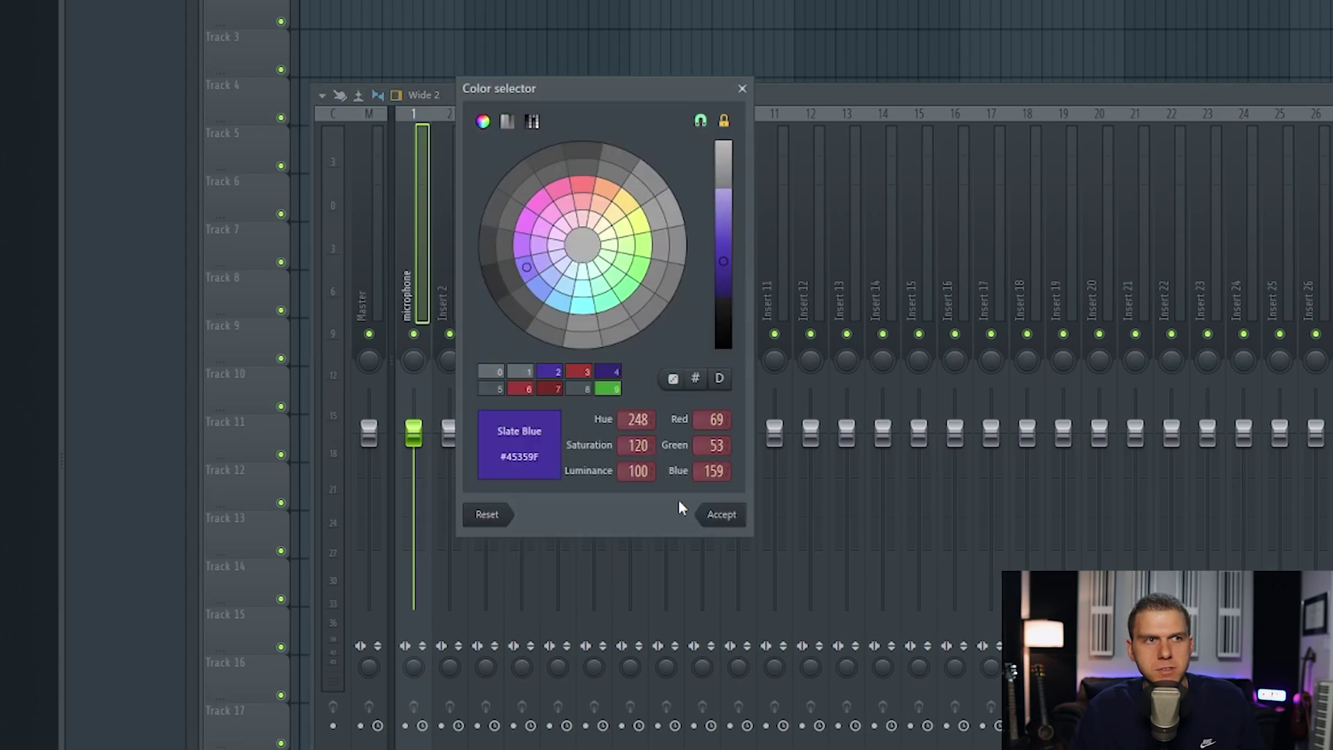
left_click(718, 515)
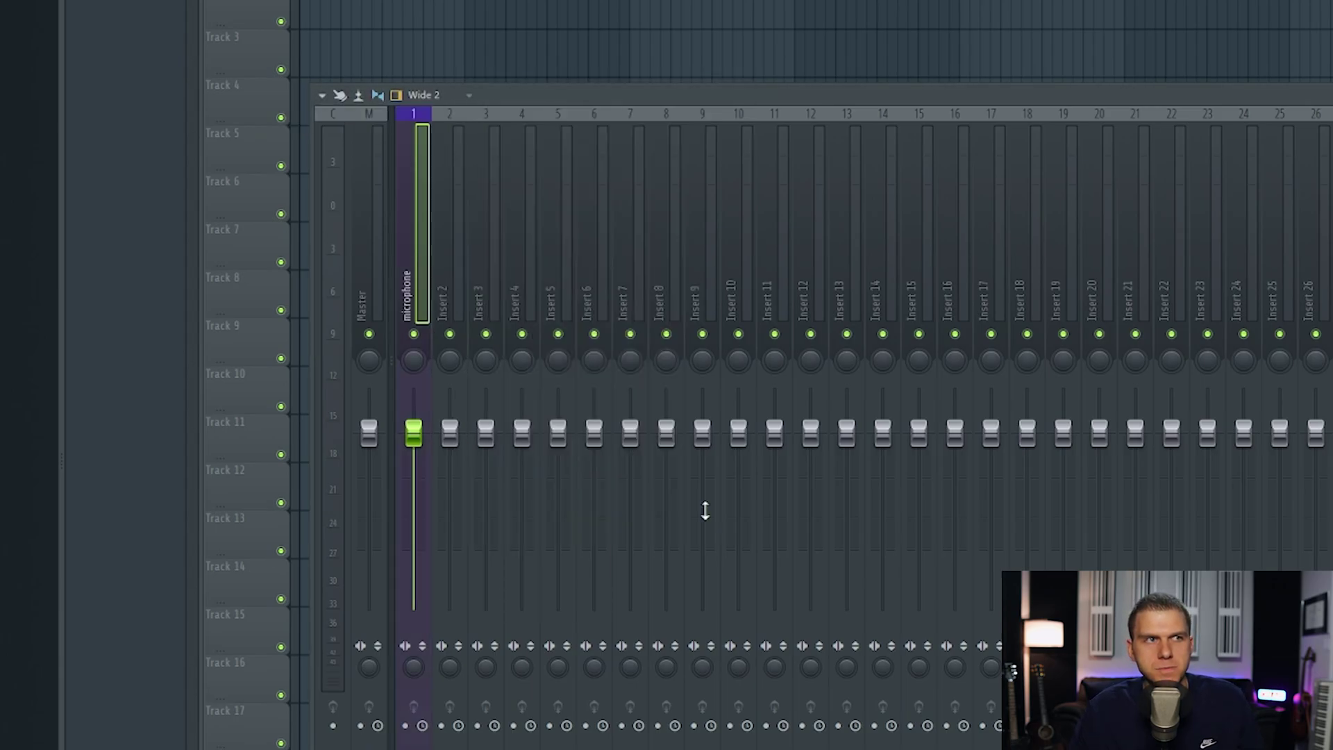
Assign the microphone mixer track to a new audio track, close the mixer and enlarge that track's height in the playlist.
right_click(411, 220)
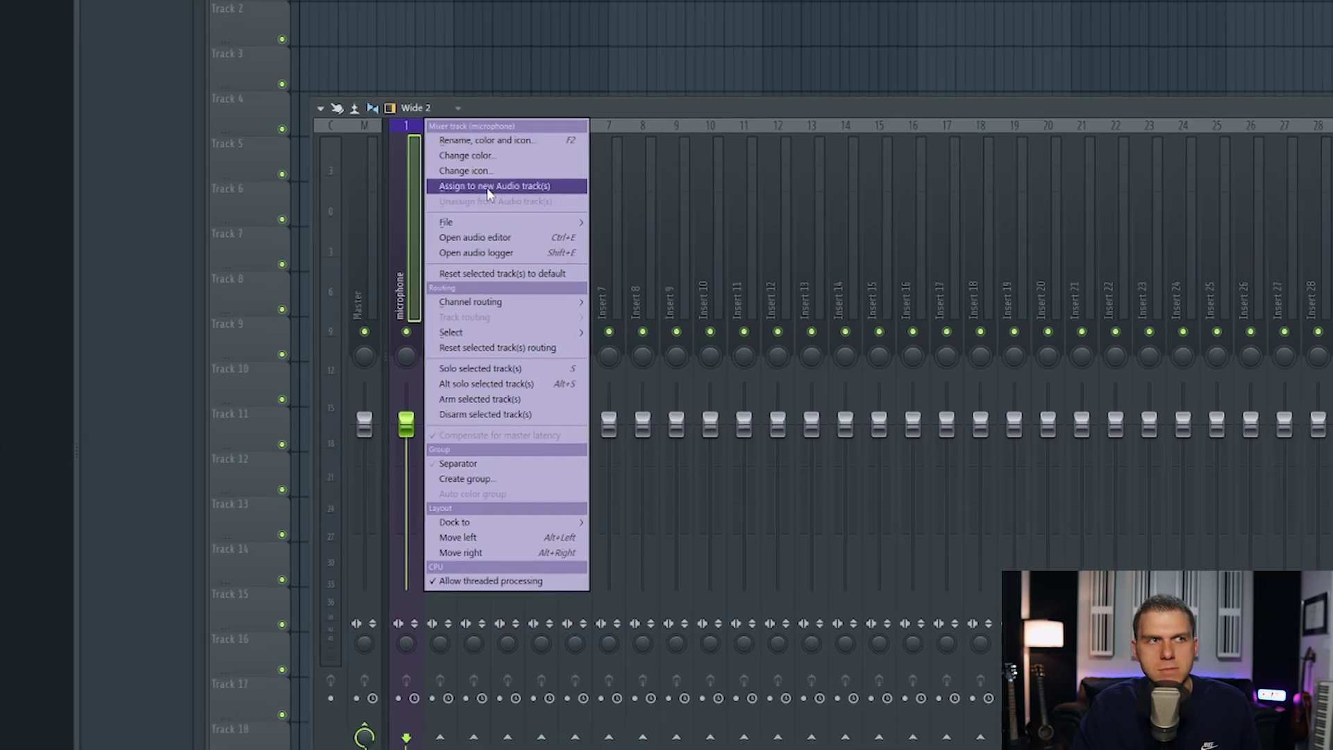
left_click(500, 182)
left_click(1102, 179)
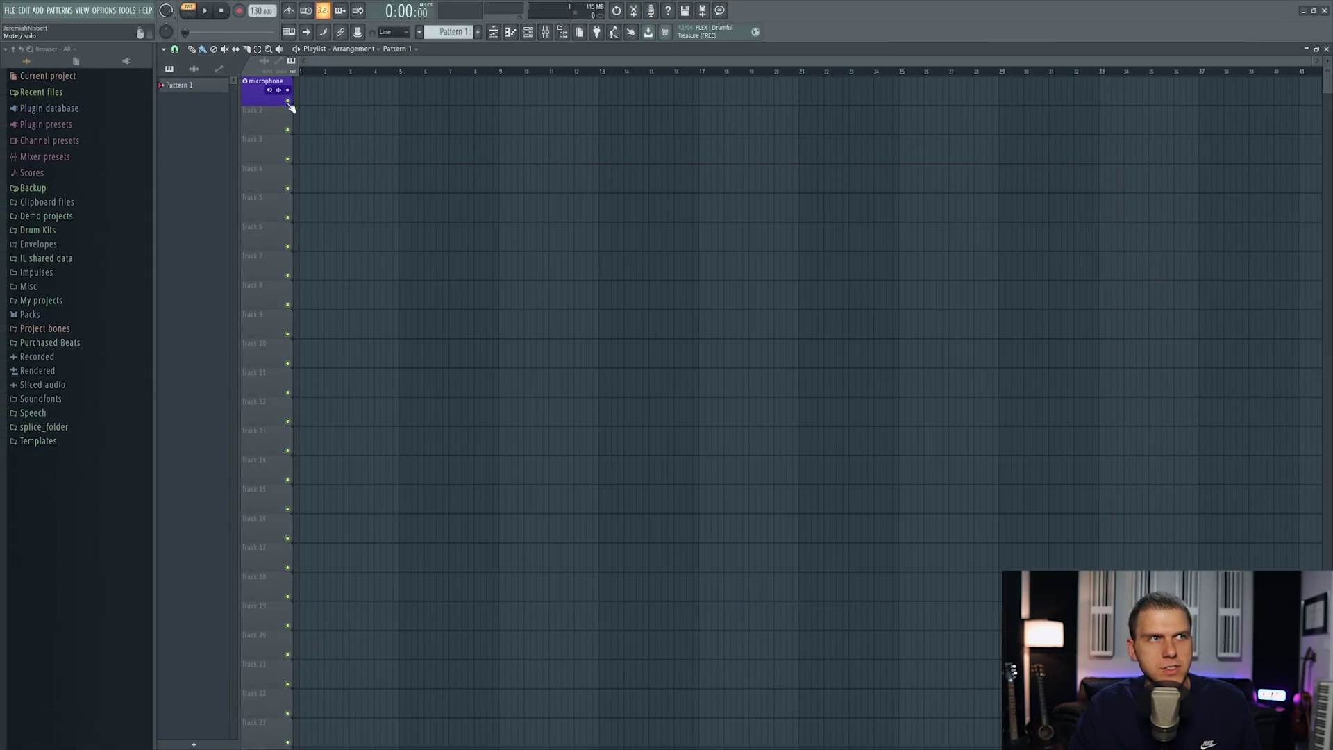
left_click_drag(275, 105, 275, 201)
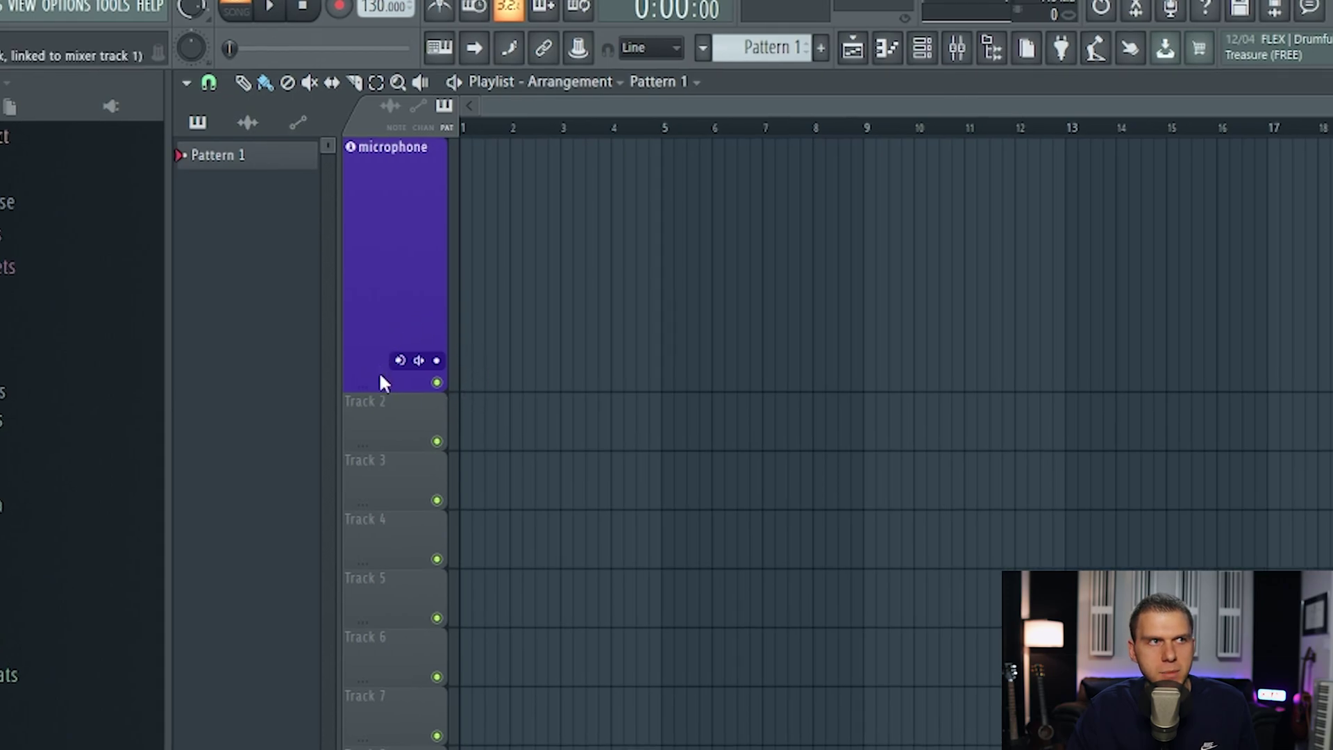
Set the microphone track's input to mono In 1, accept recording external input only and turn off future prompts about it.
left_click(400, 360)
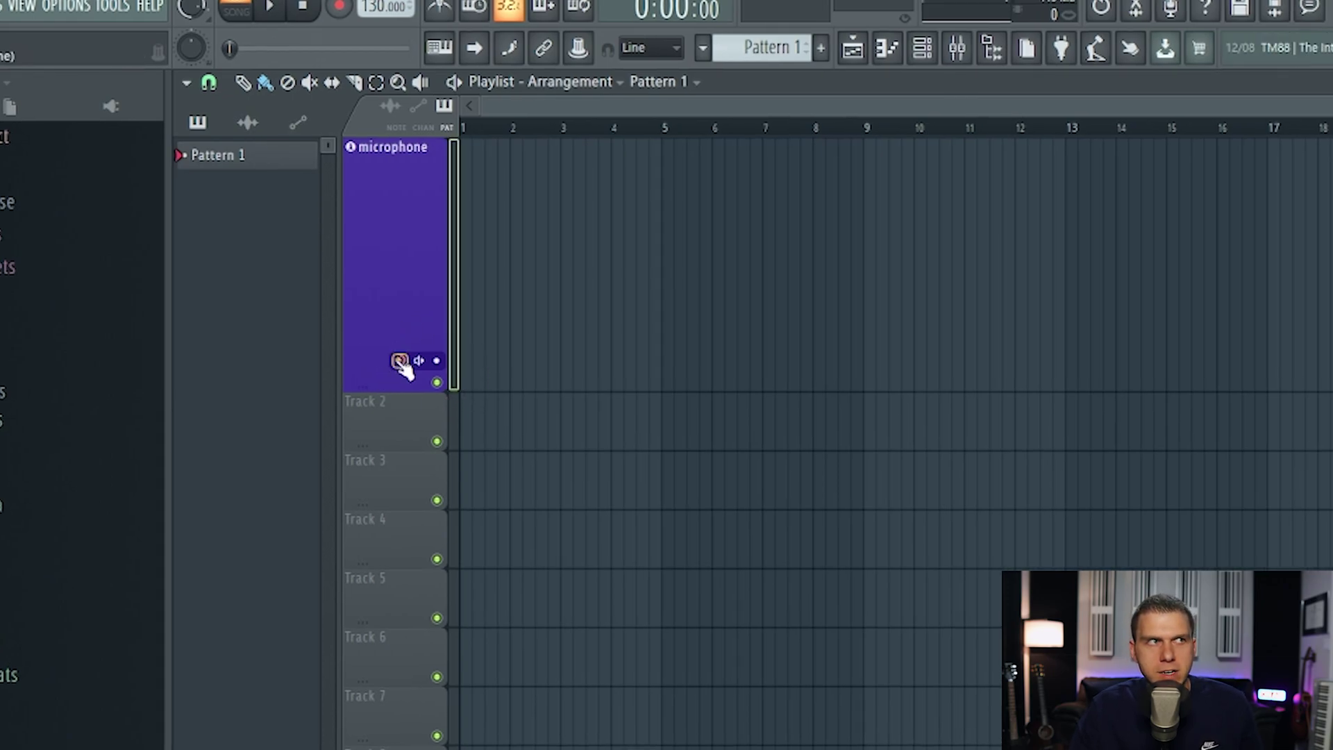
left_click(399, 360)
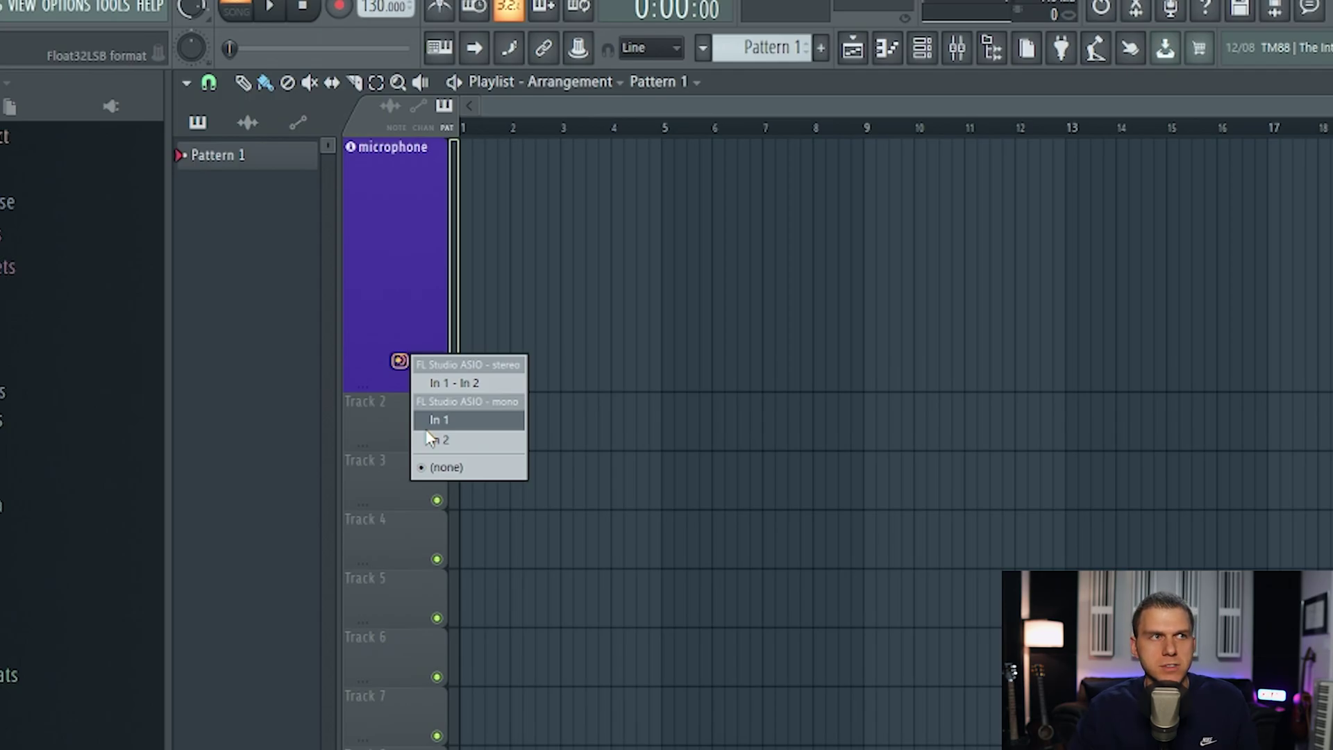
left_click(445, 422)
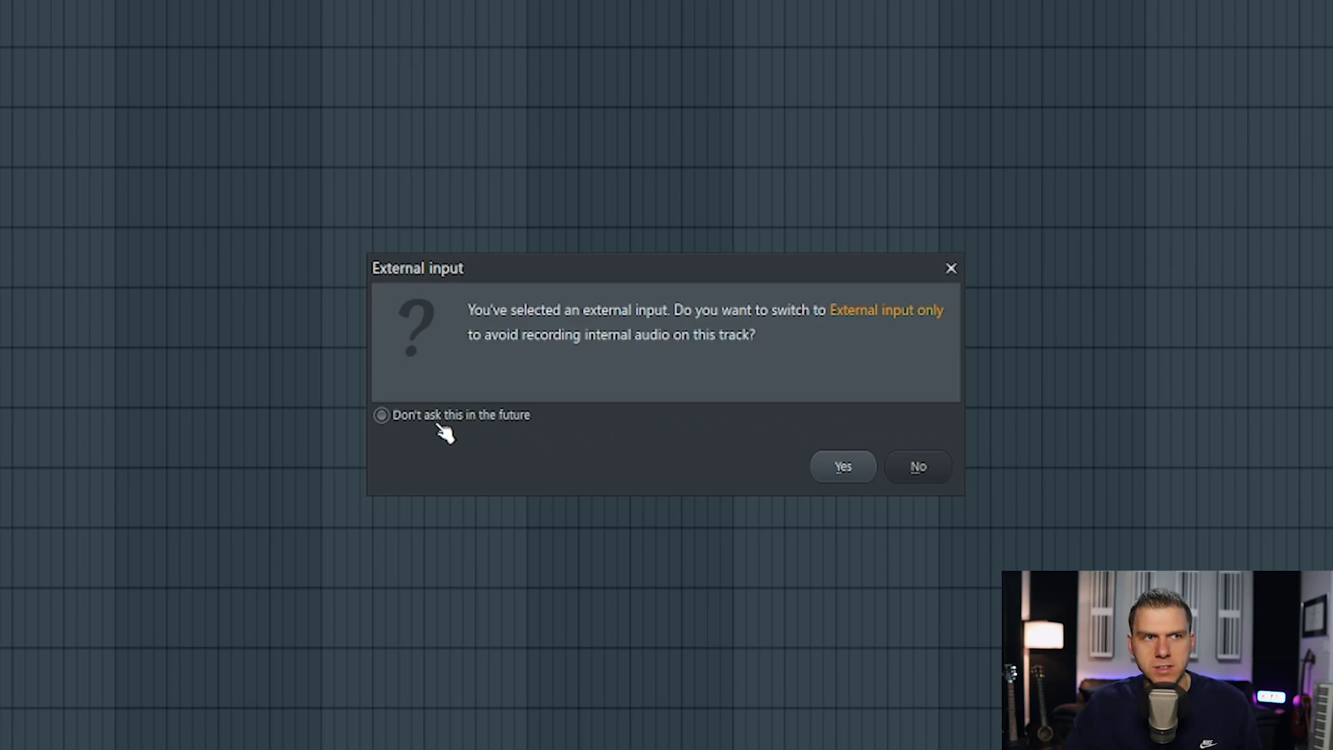
left_click(381, 416)
left_click(843, 467)
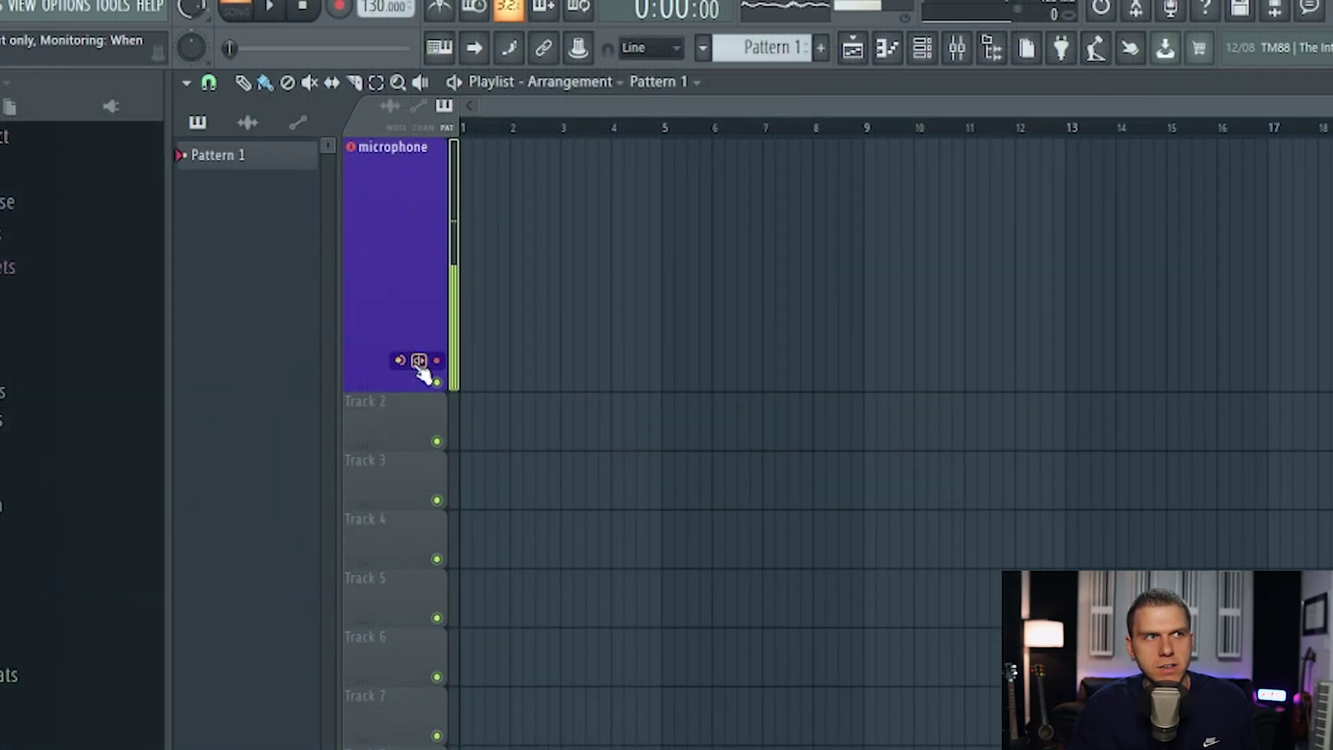
Turn off external input monitoring for the microphone track.
left_click(419, 361)
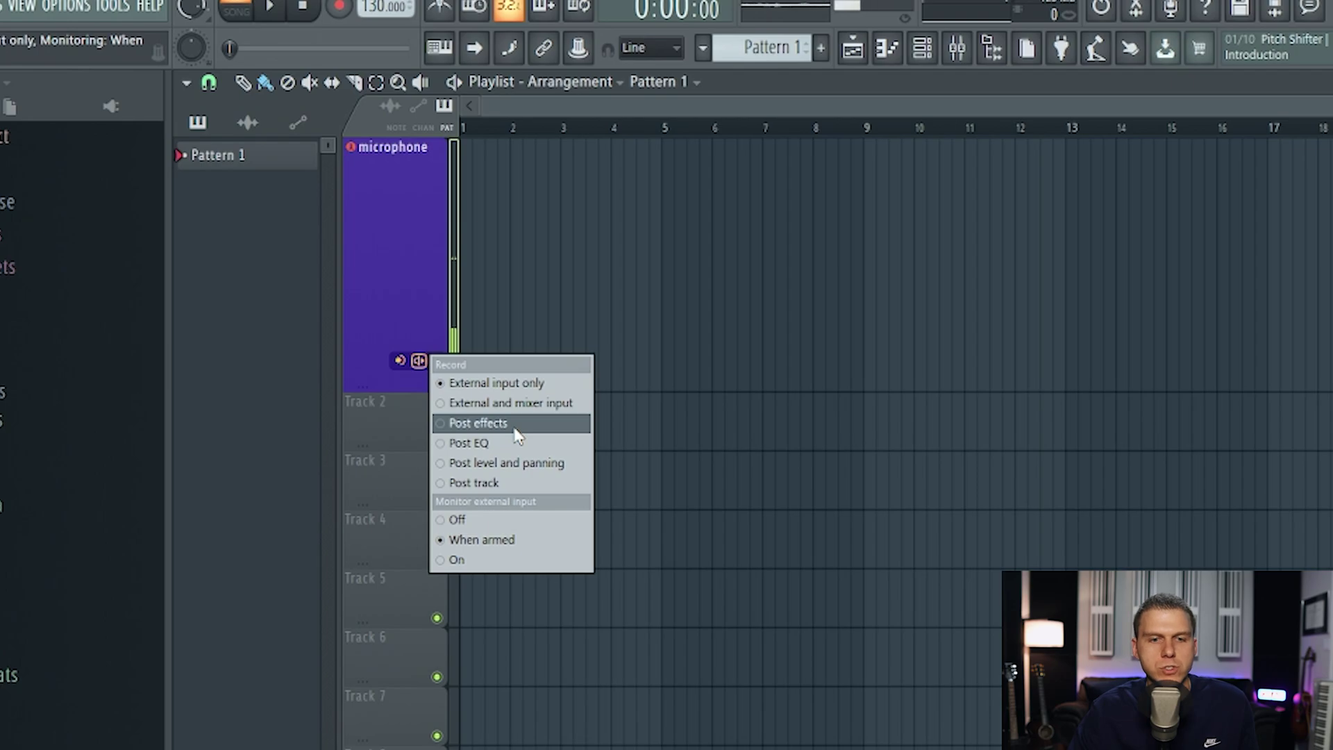
left_click(490, 521)
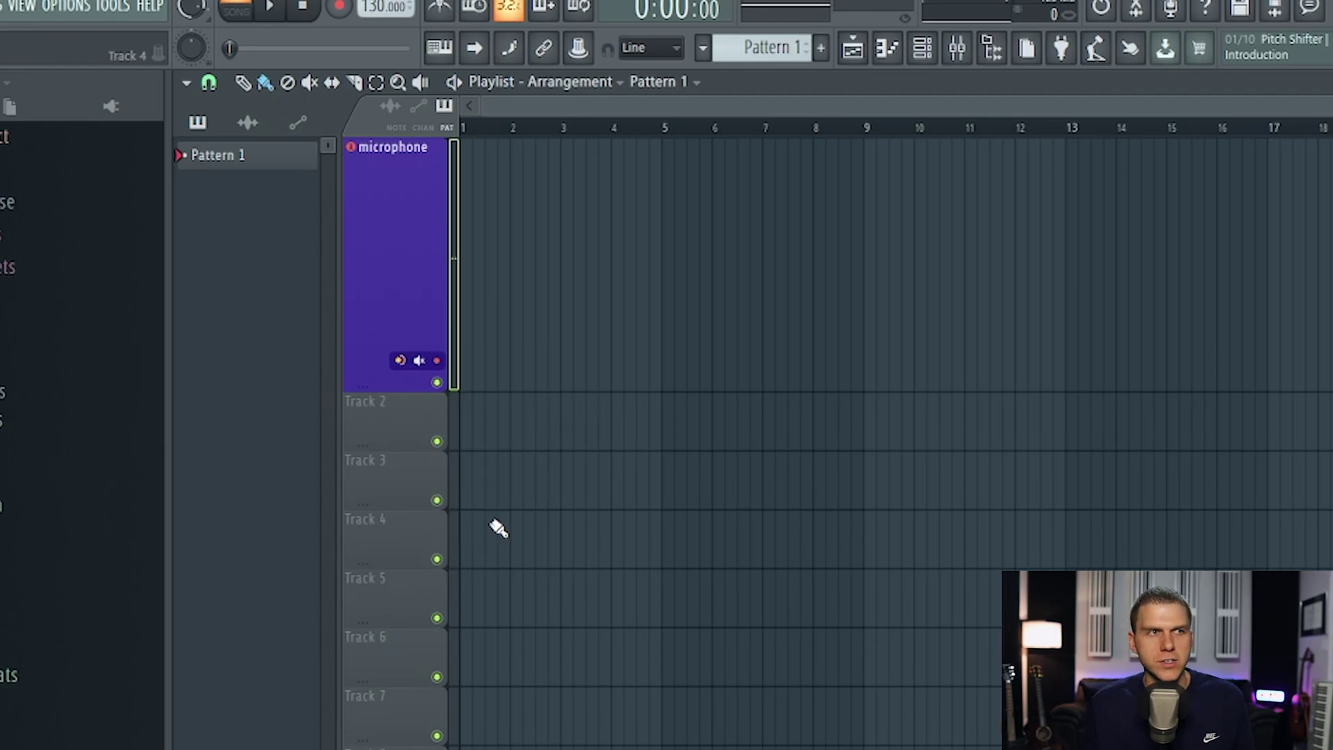
left_click(446, 378)
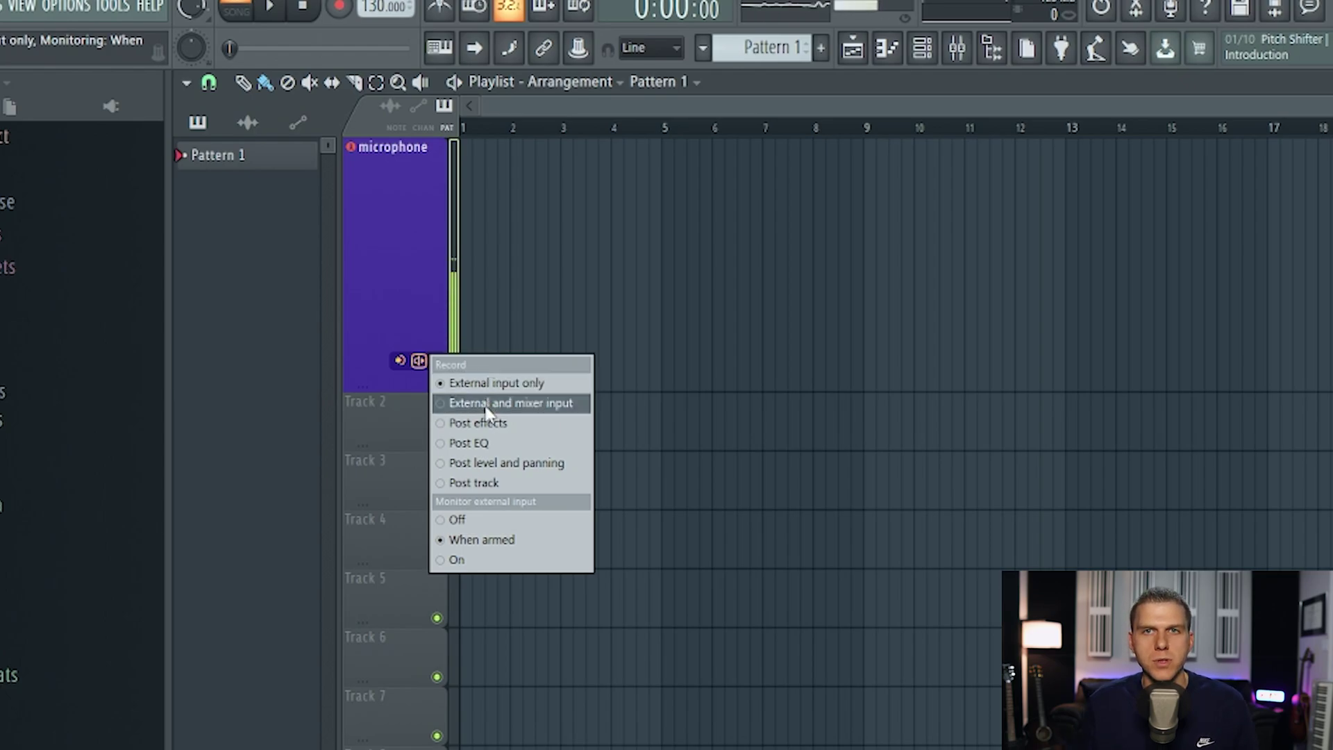
left_click(490, 521)
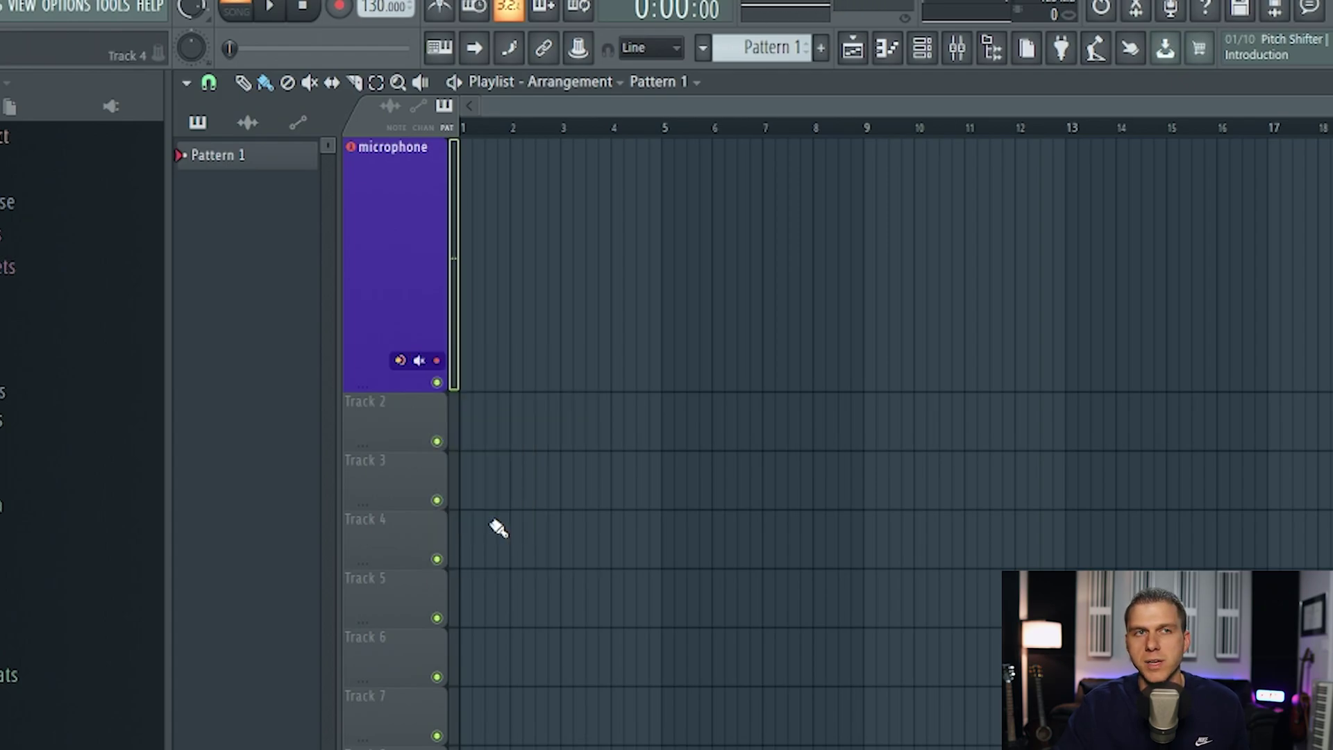
Disarm and rearm the microphone track for recording, and switch the metronome on and back off.
left_click(436, 361)
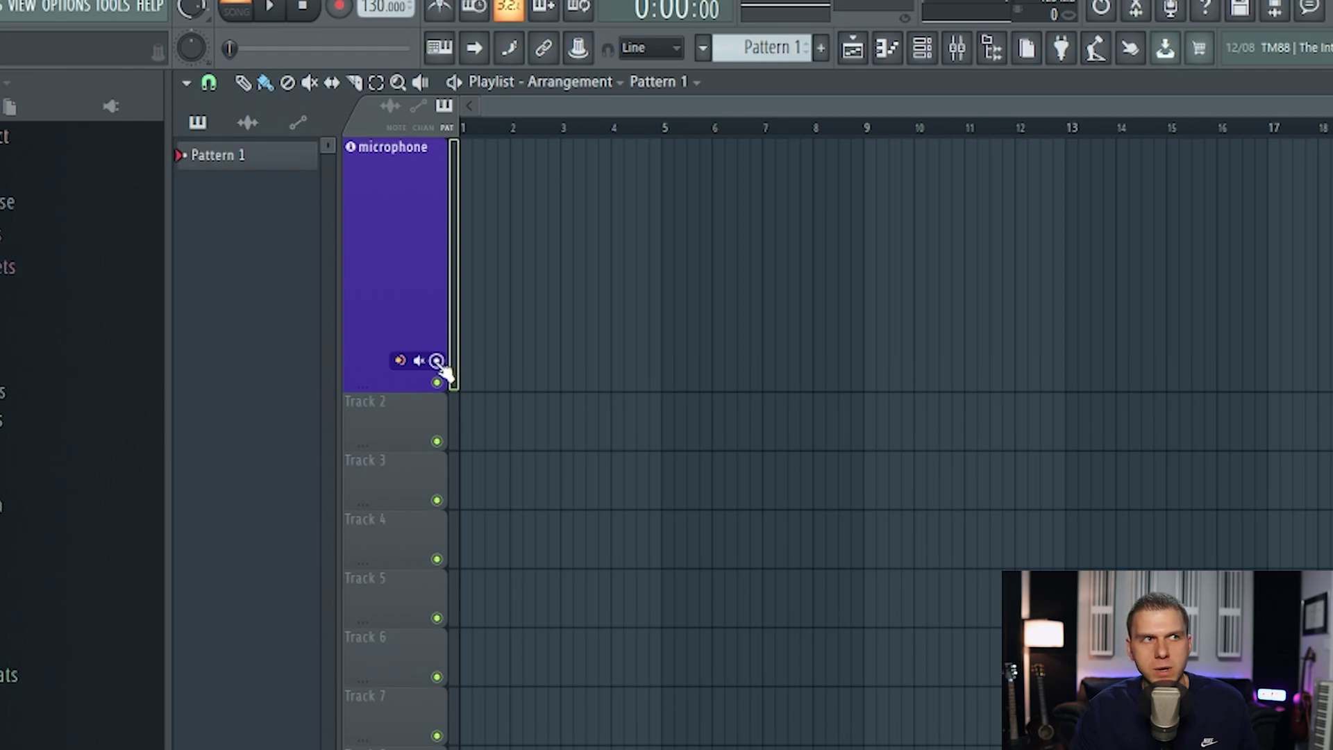
left_click(436, 361)
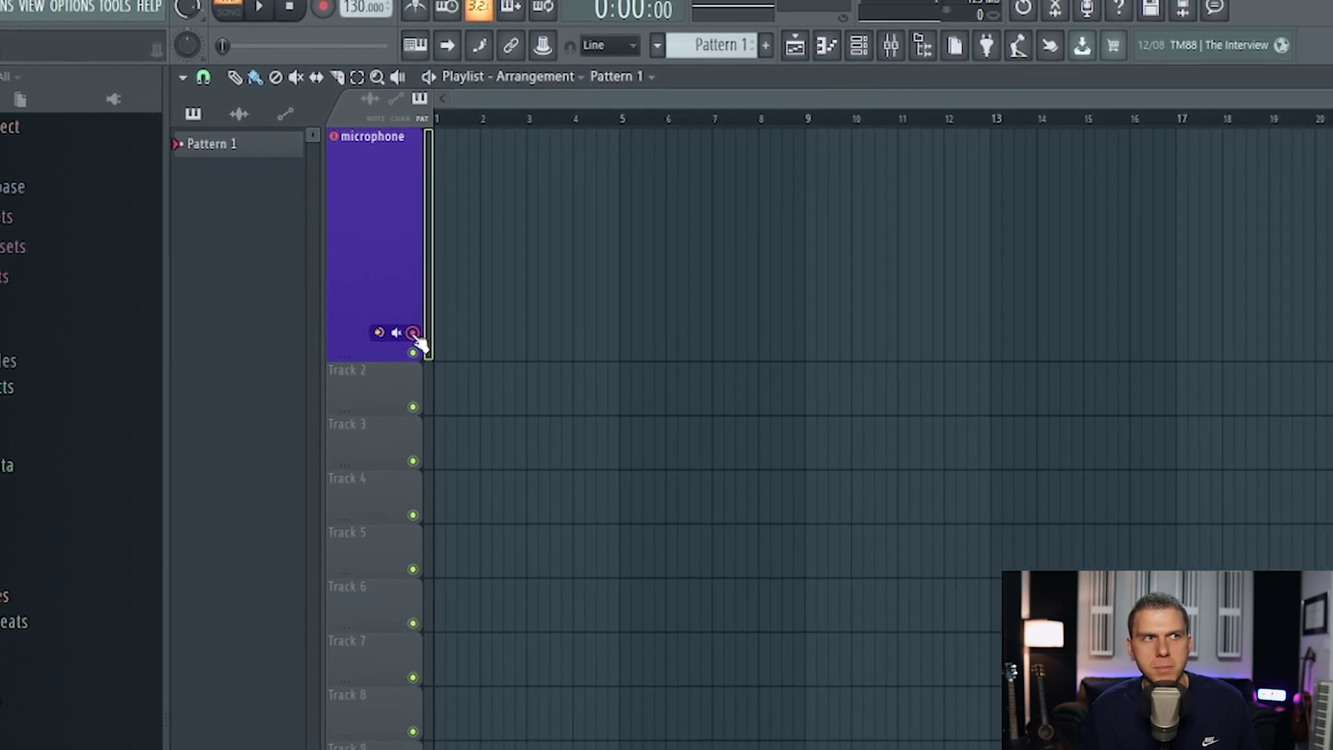
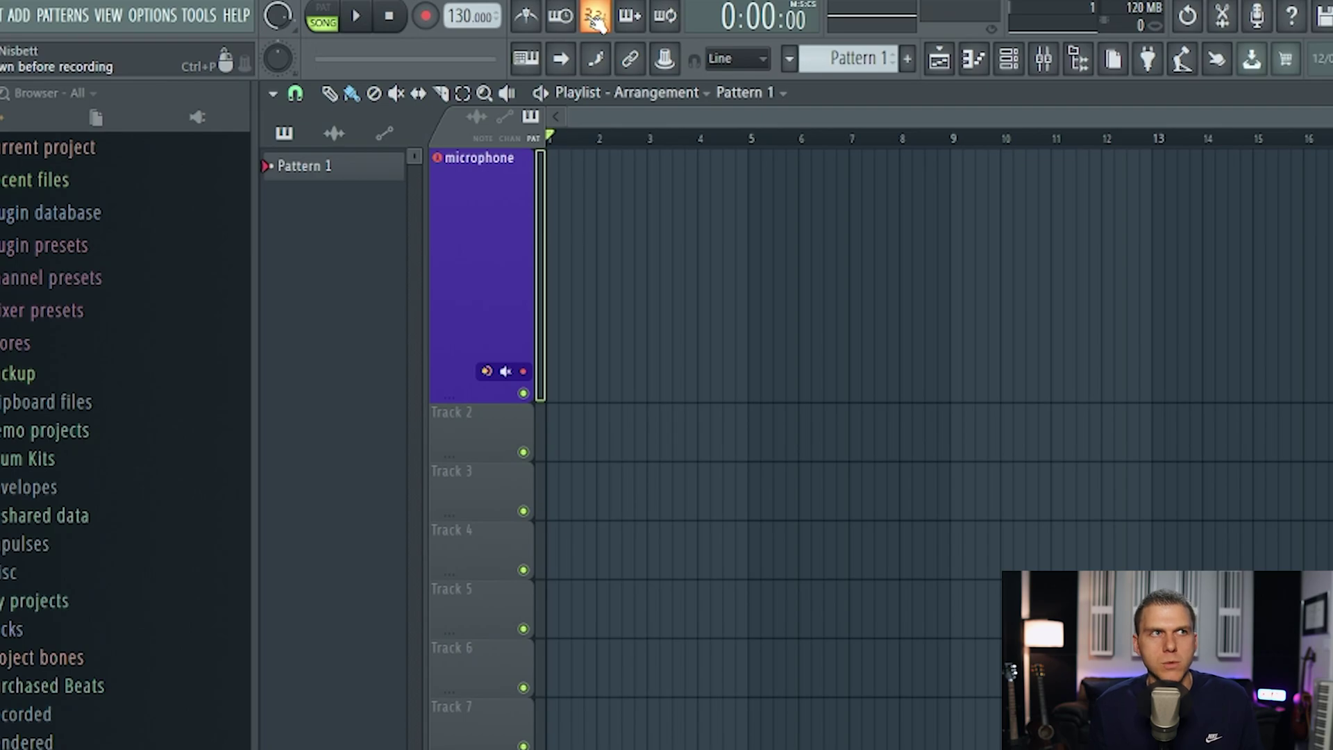
left_click(530, 19)
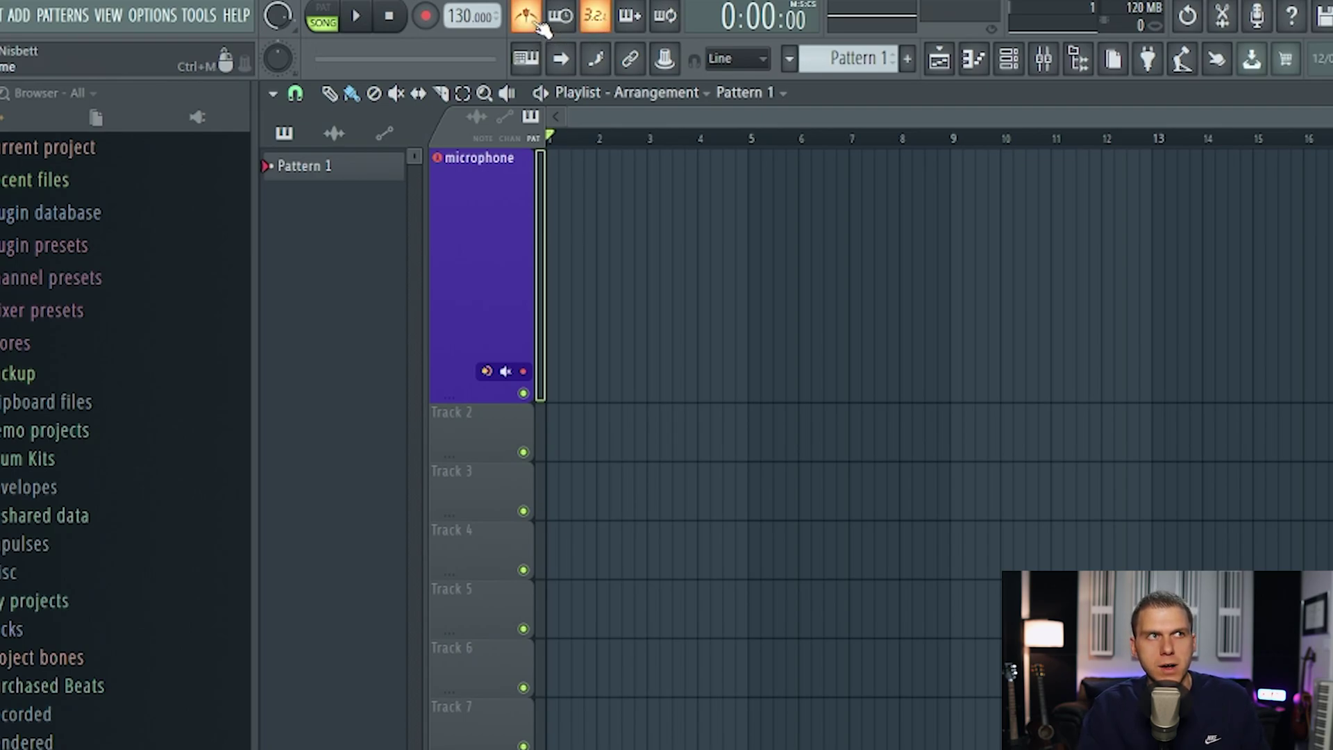
left_click(529, 18)
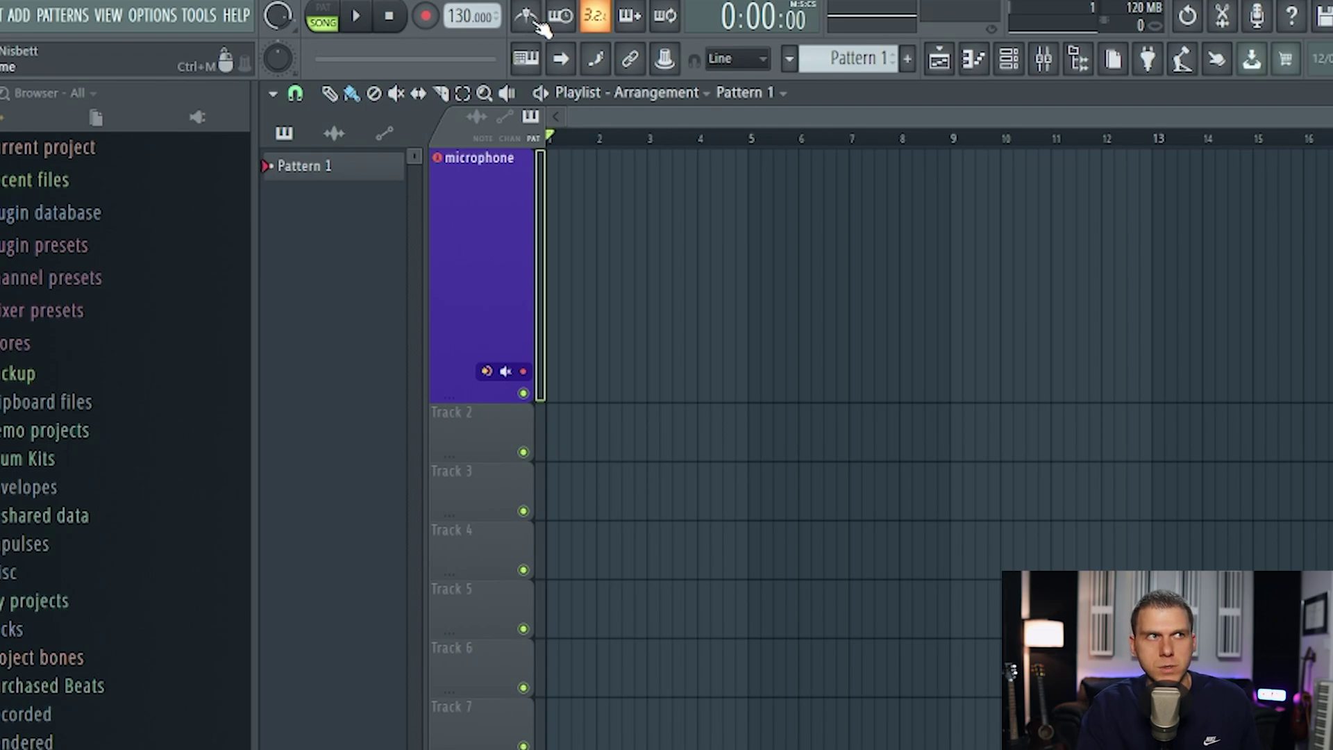
Enable recording mode, choose to record everything, and turn off future prompts about what to record.
left_click(427, 17)
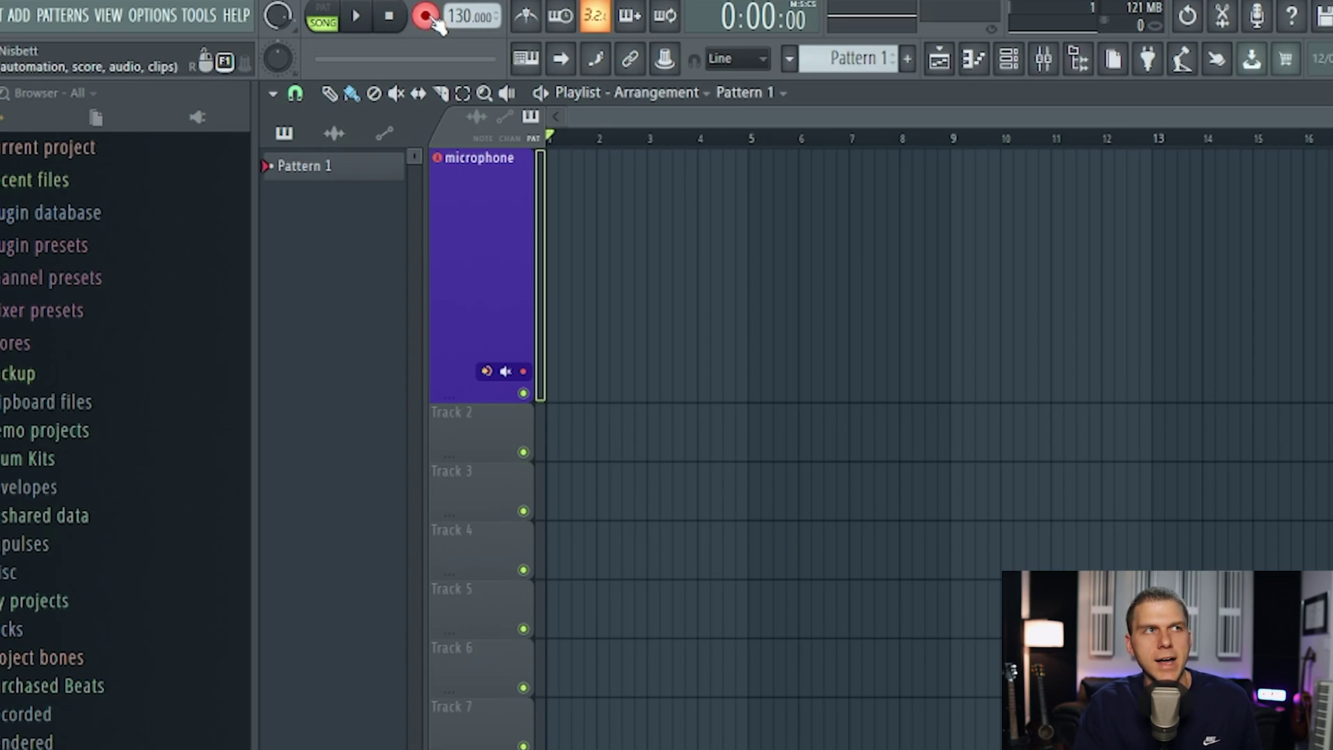
right_click(427, 21)
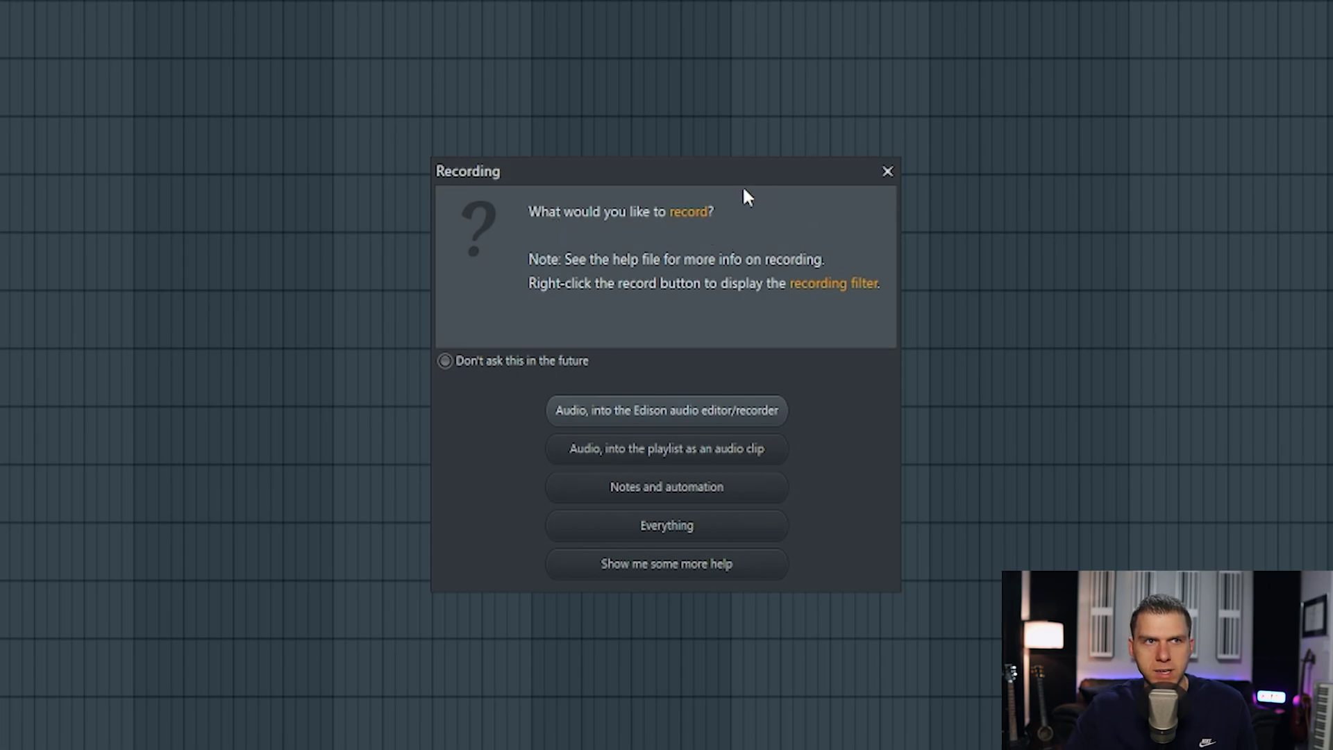
left_click(446, 362)
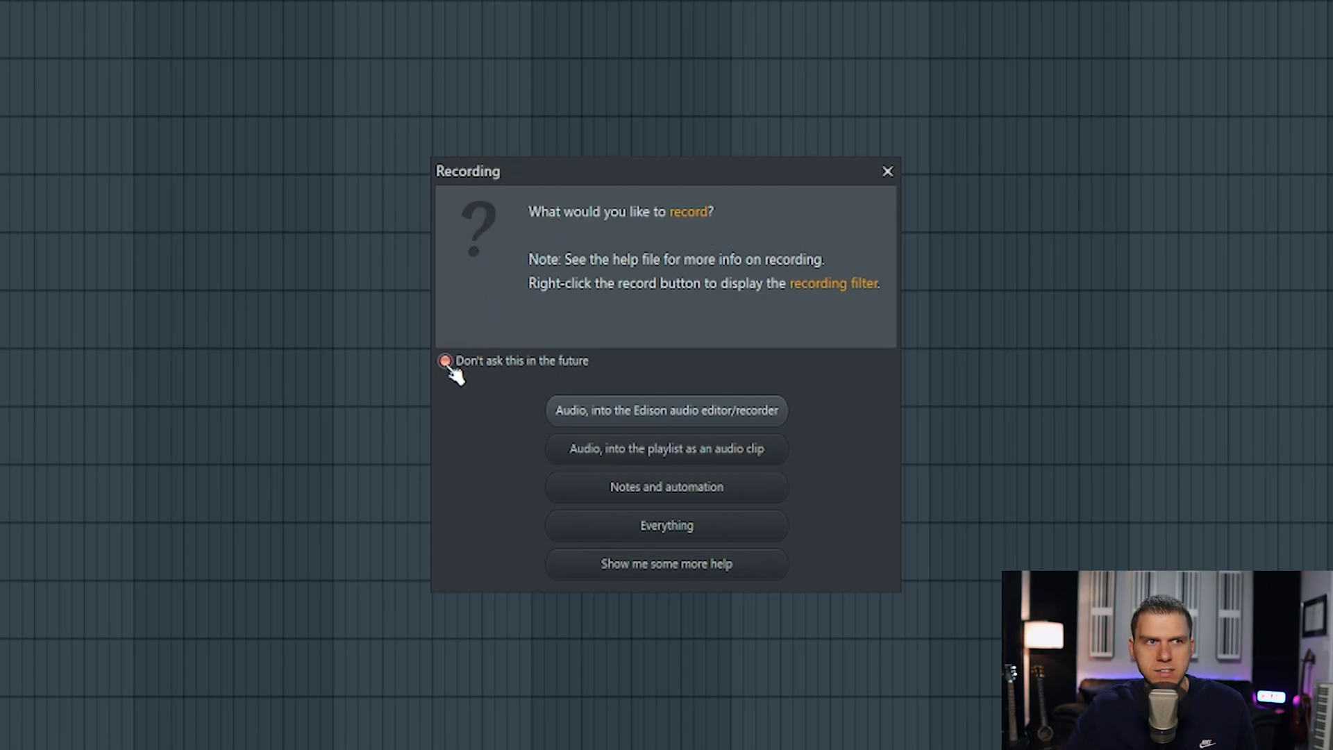
left_click(712, 536)
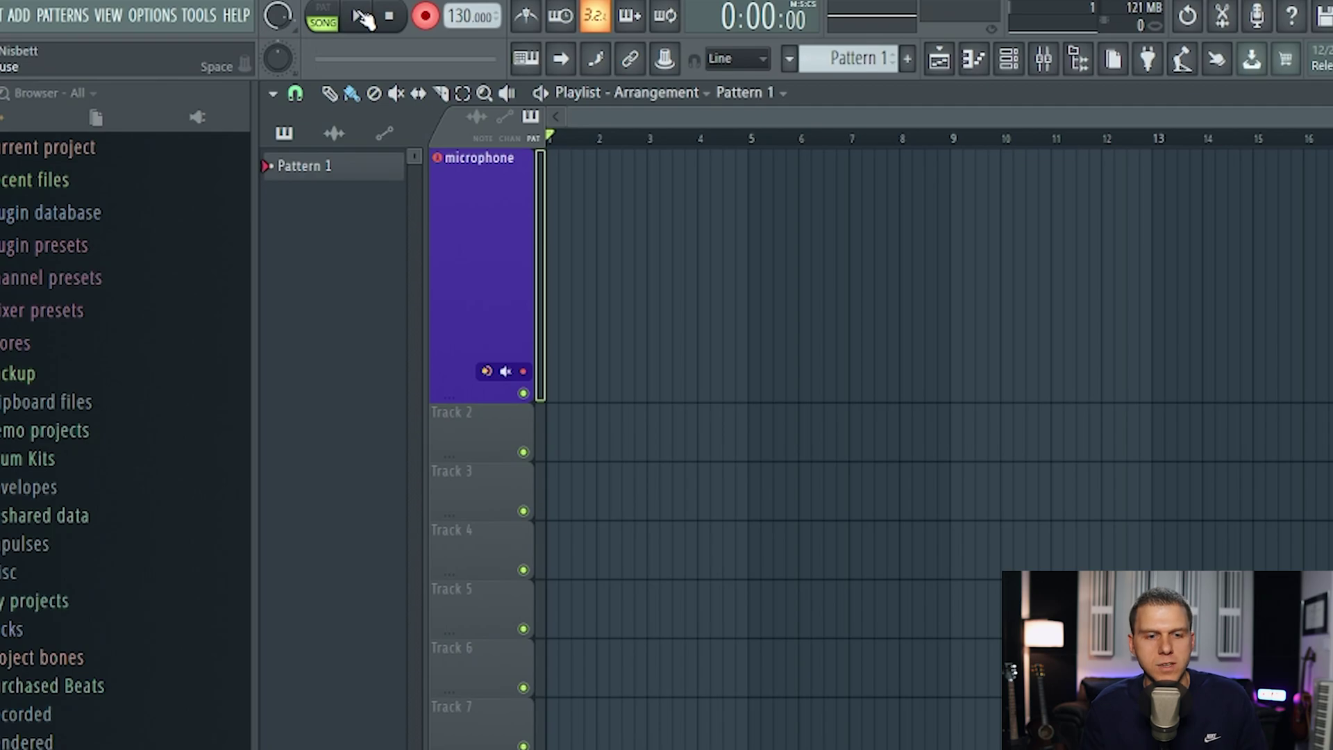
Record a first vocal take of about four to five bars on the microphone track, starting from bar 1.
left_click(361, 17)
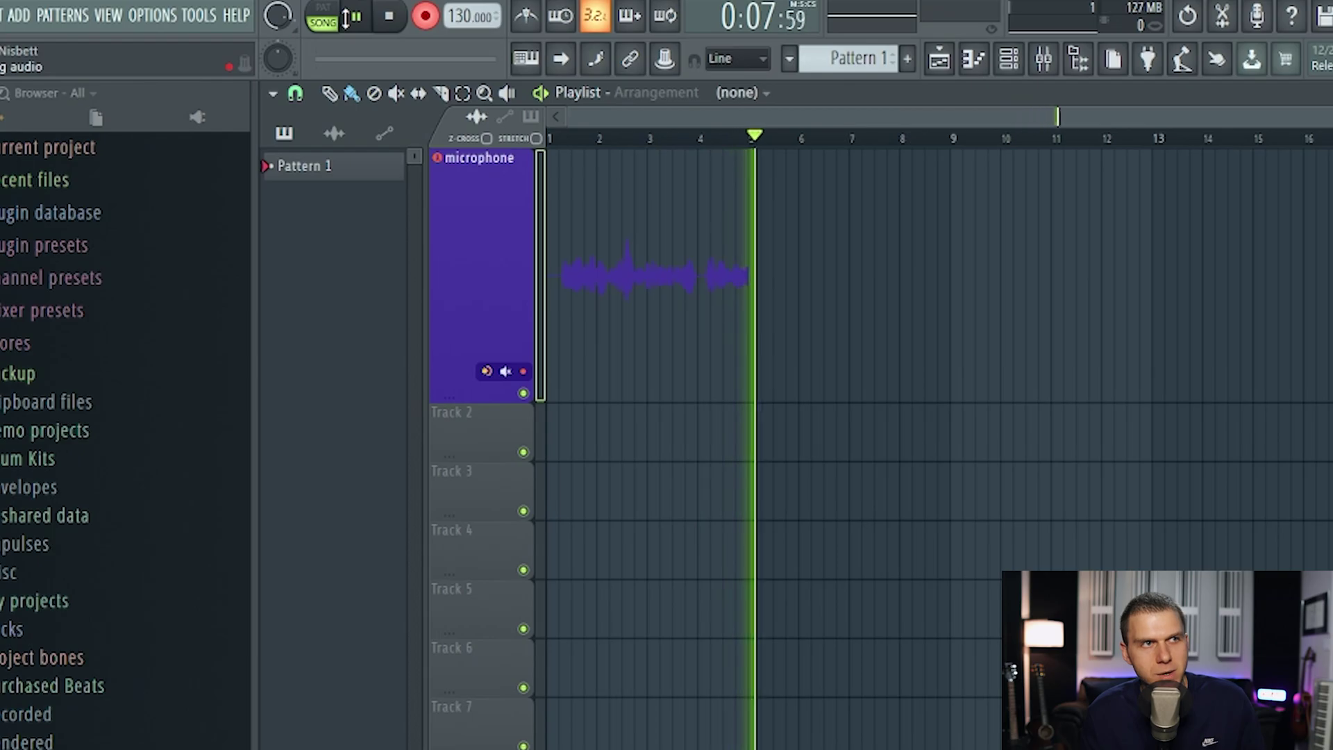
key("space")
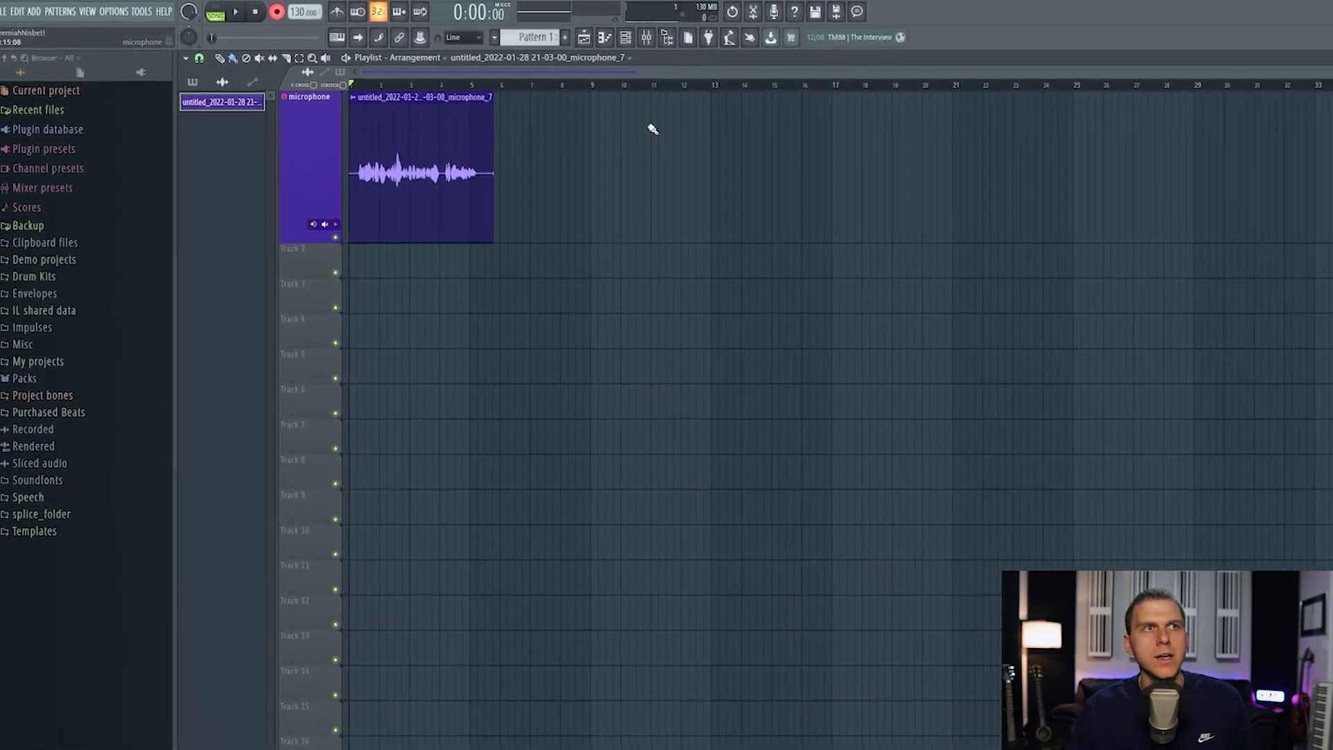
Assign mixer Insert 2 to a new audio track and rename it Main Vocals.
left_click(648, 40)
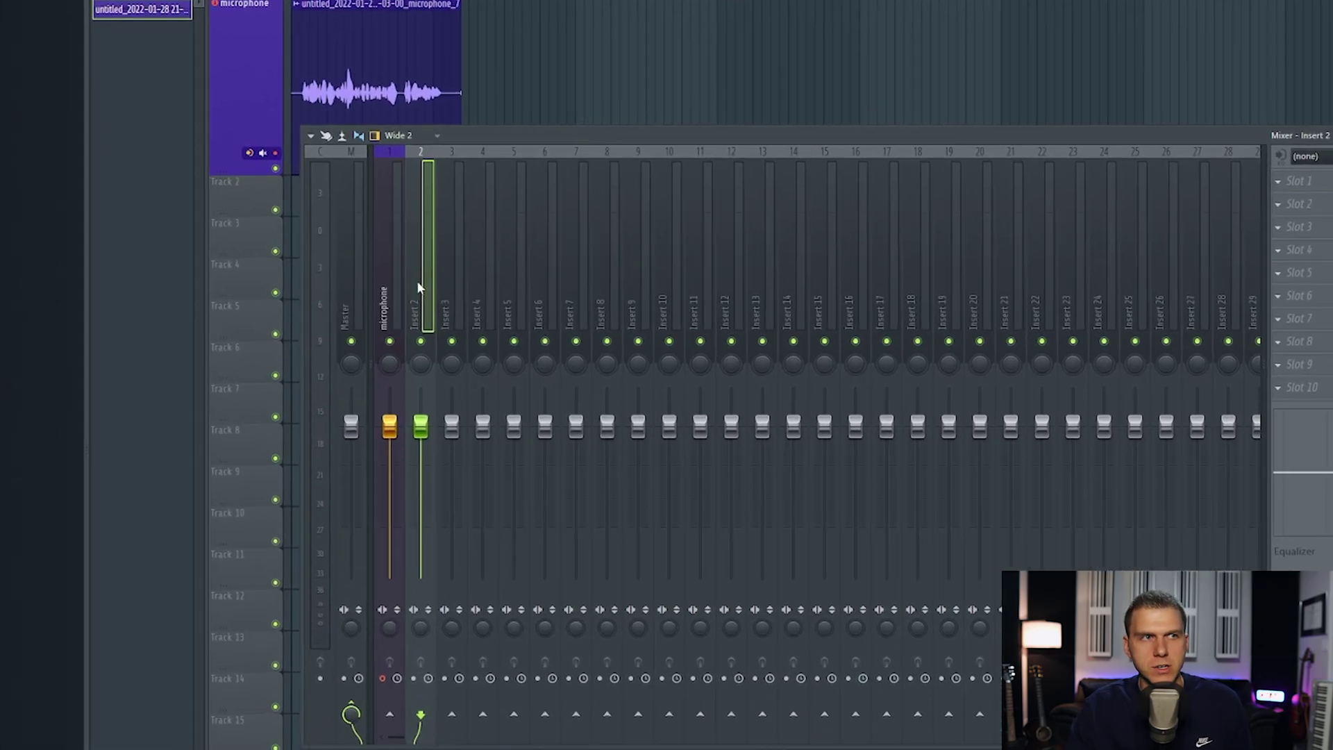
right_click(434, 289)
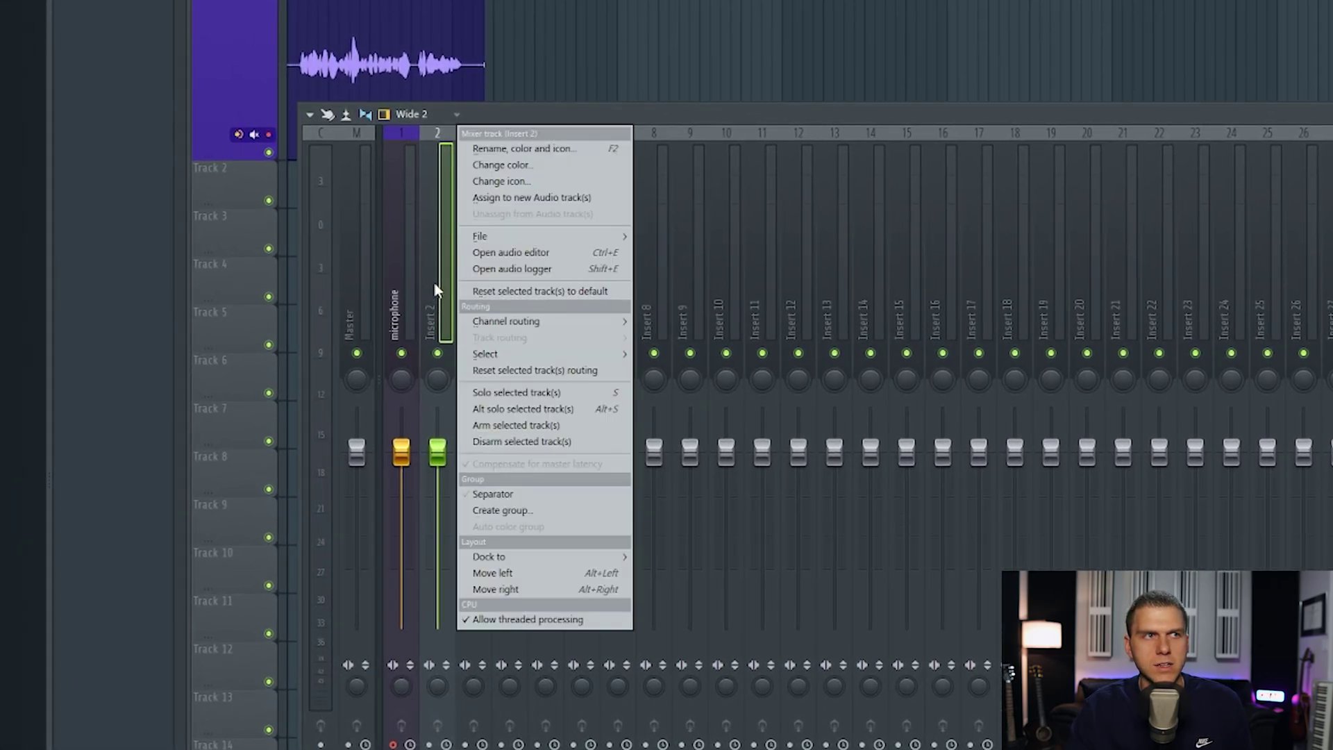
left_click(511, 198)
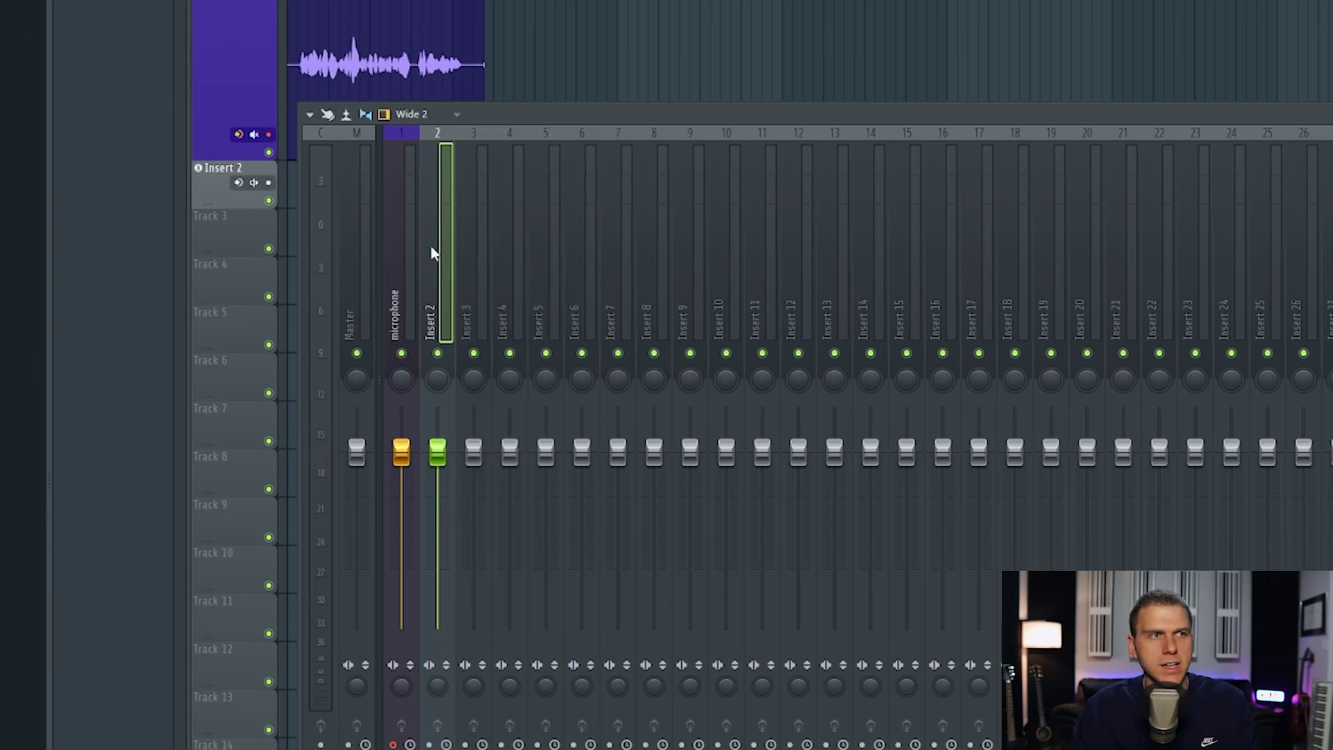
right_click(431, 247)
left_click(508, 153)
type("Main Vocals")
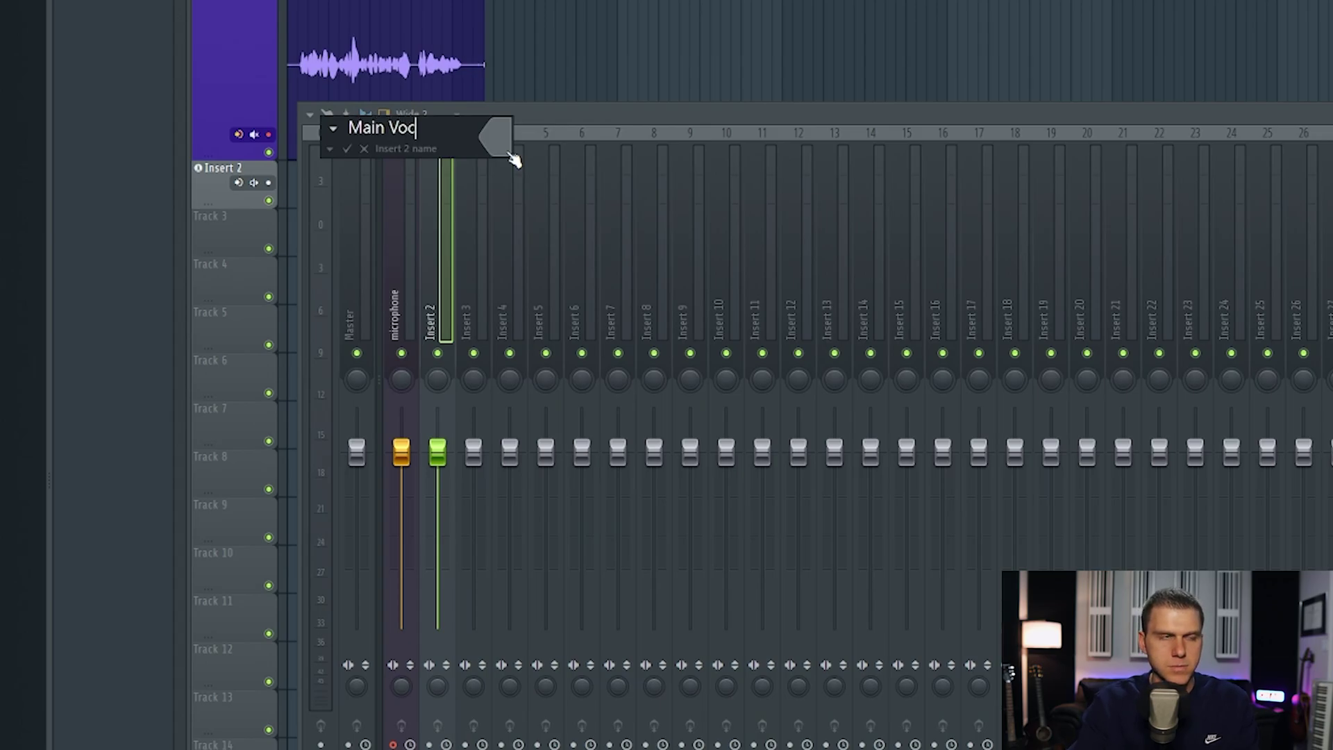
key("Return")
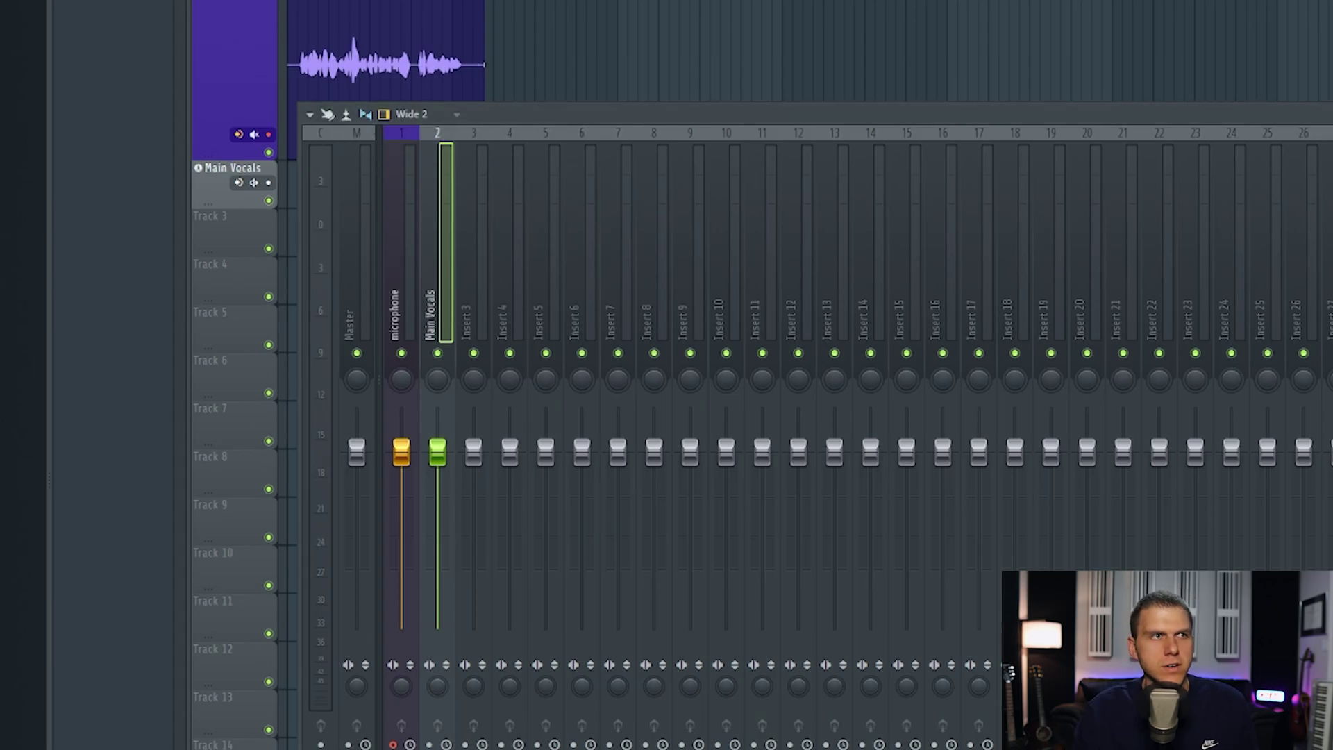
Enlarge the Main Vocals track's height in the playlist and move the recorded clip from the microphone track onto it.
key("F9")
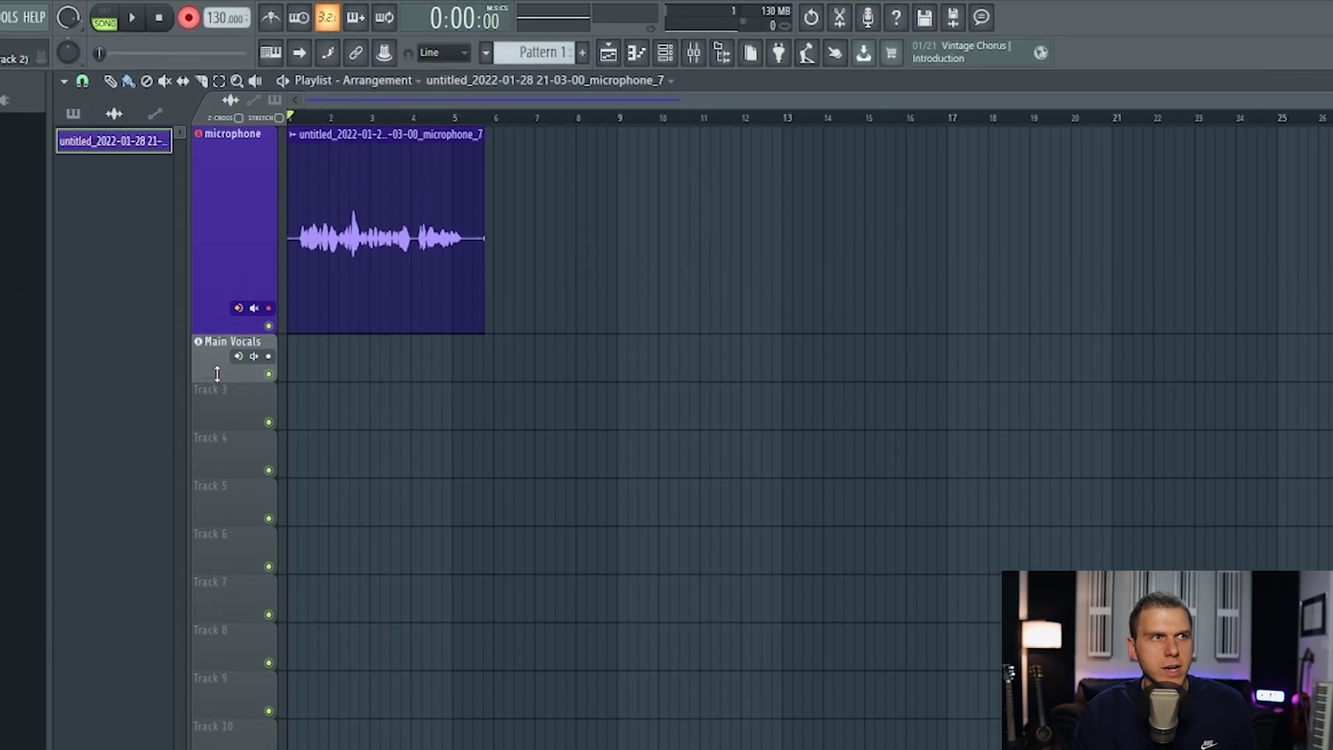
left_click_drag(218, 374, 216, 469)
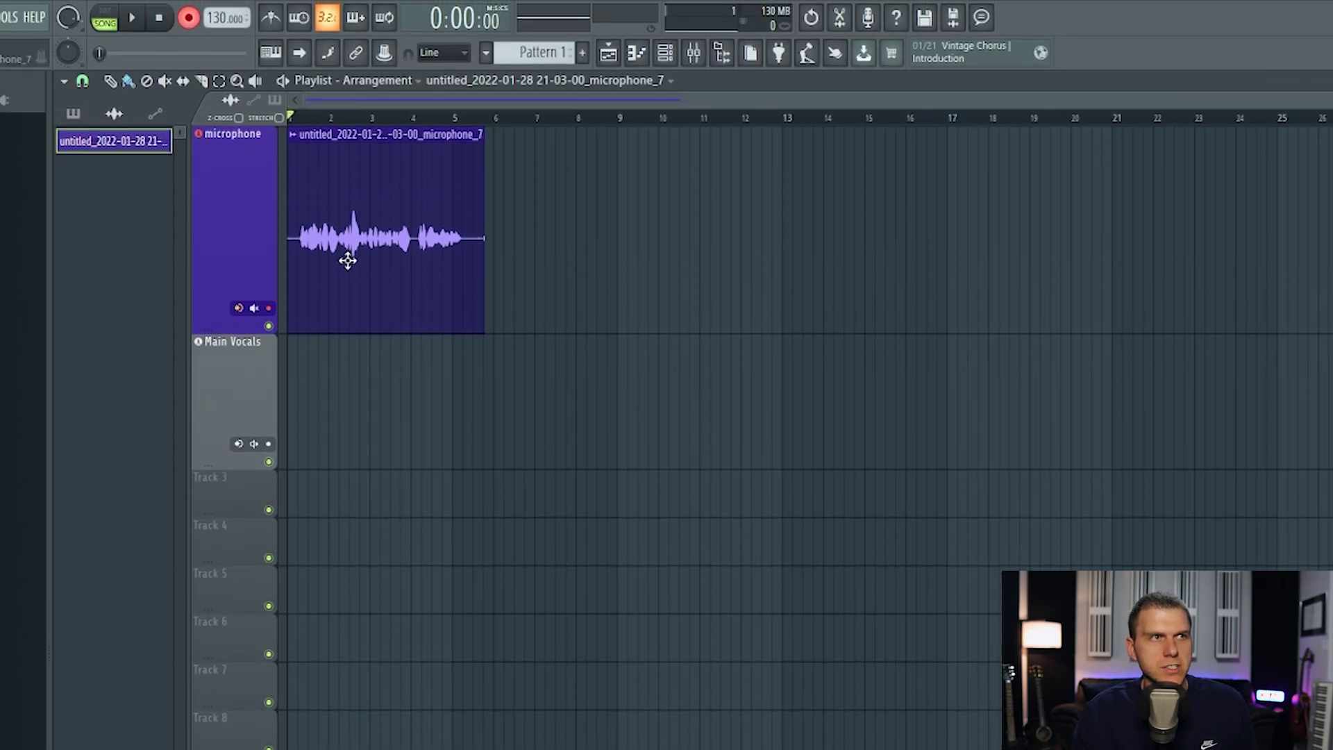
left_click_drag(315, 337, 292, 414)
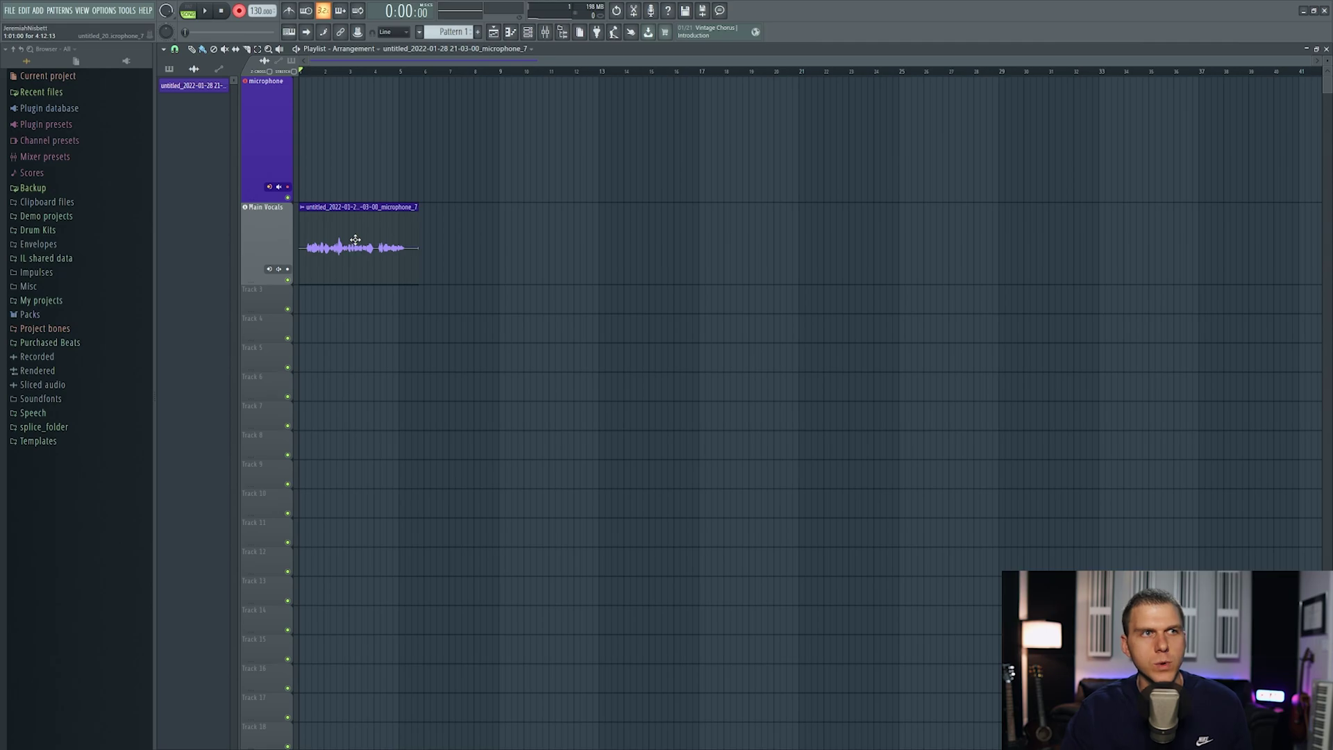
Load F6-RTA Mono, CLA-2A Mono and Auto-Tune EFX into effect slots 1 to 3 of the Main Vocals mixer track.
left_click(545, 32)
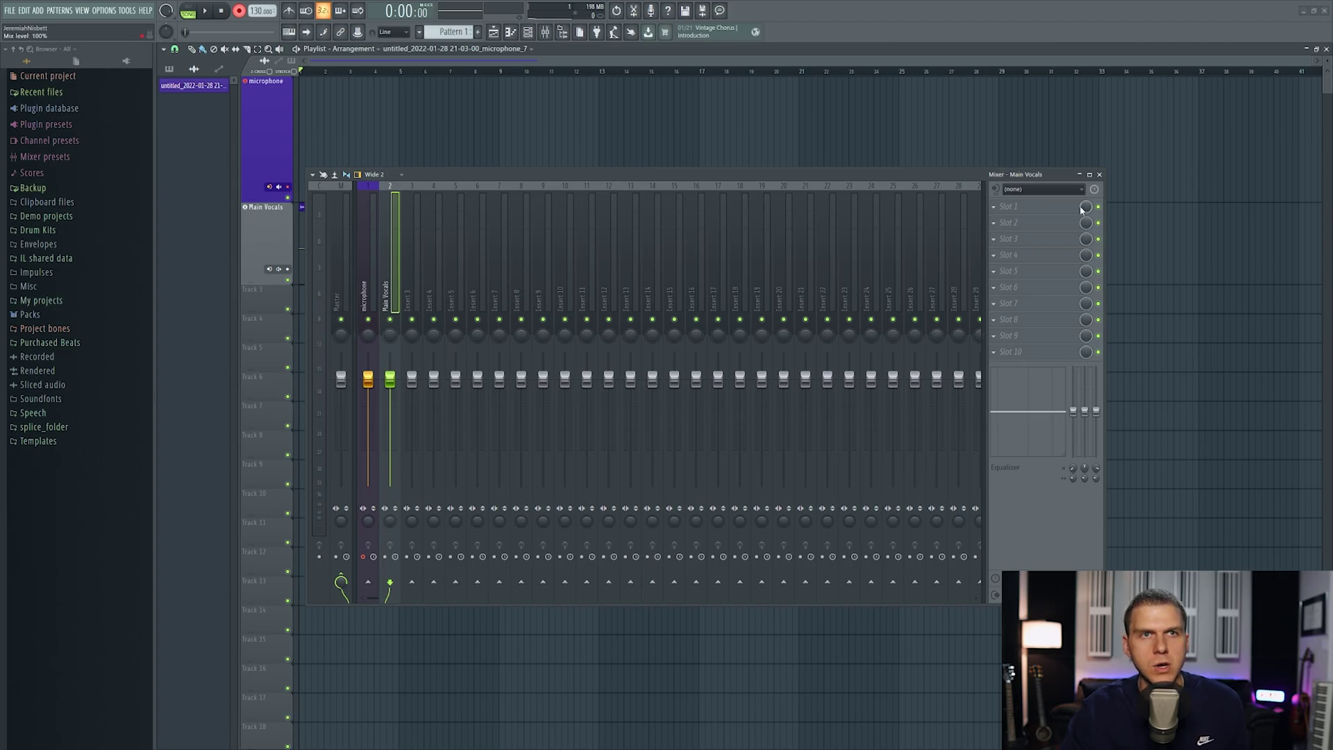
left_click(1051, 216)
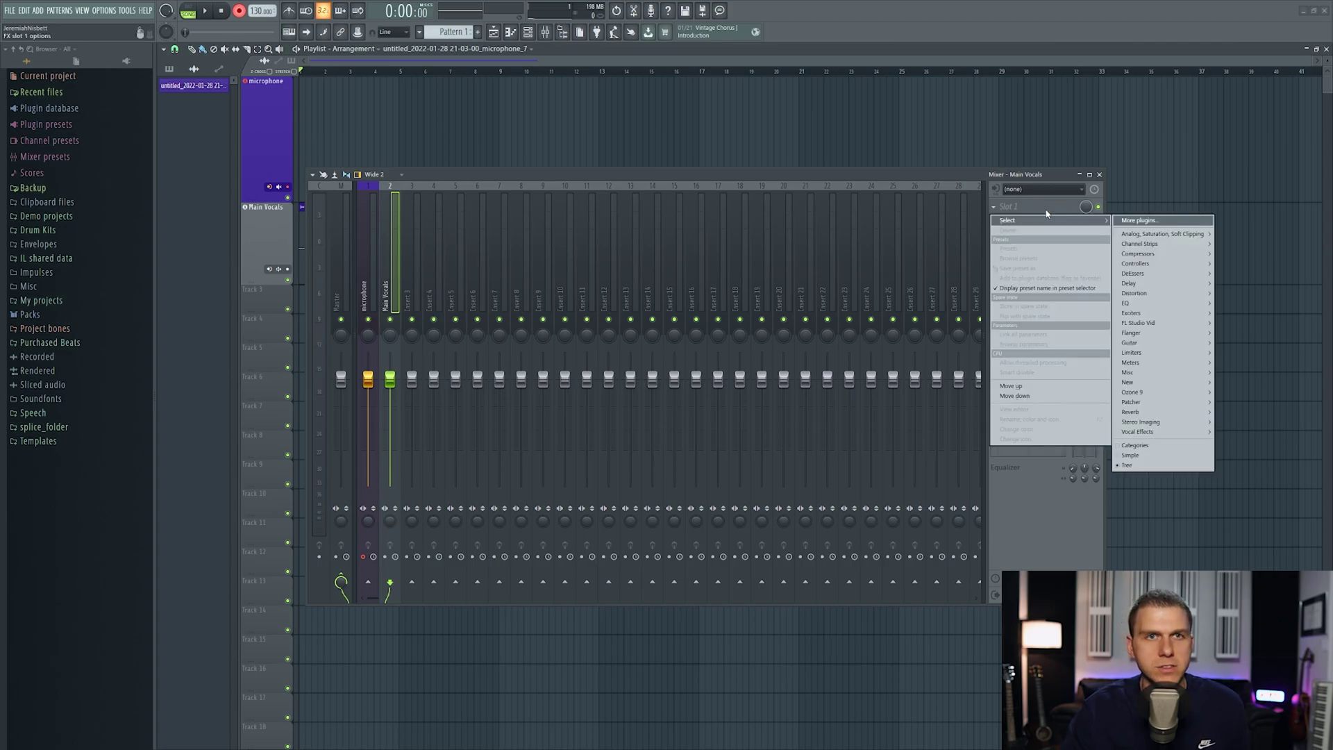
mouse_move(1153, 304)
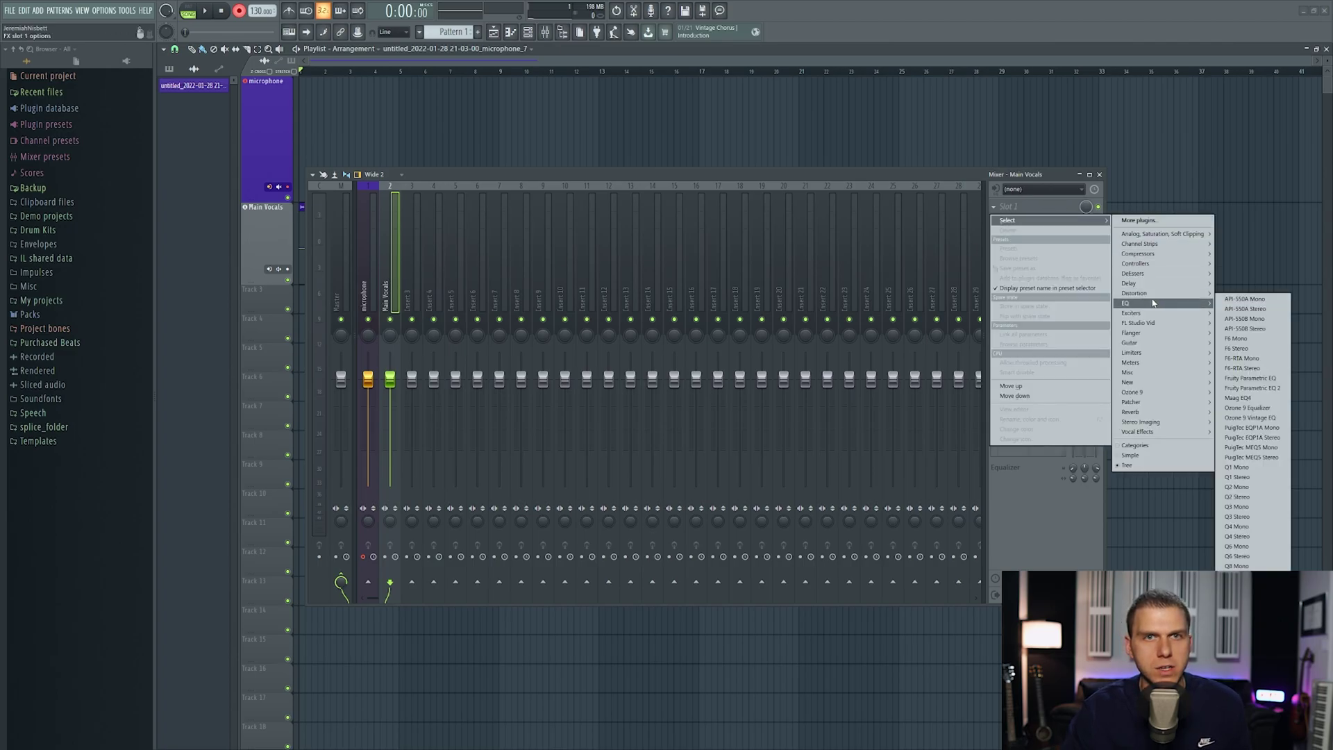
left_click(1241, 358)
left_click(1021, 223)
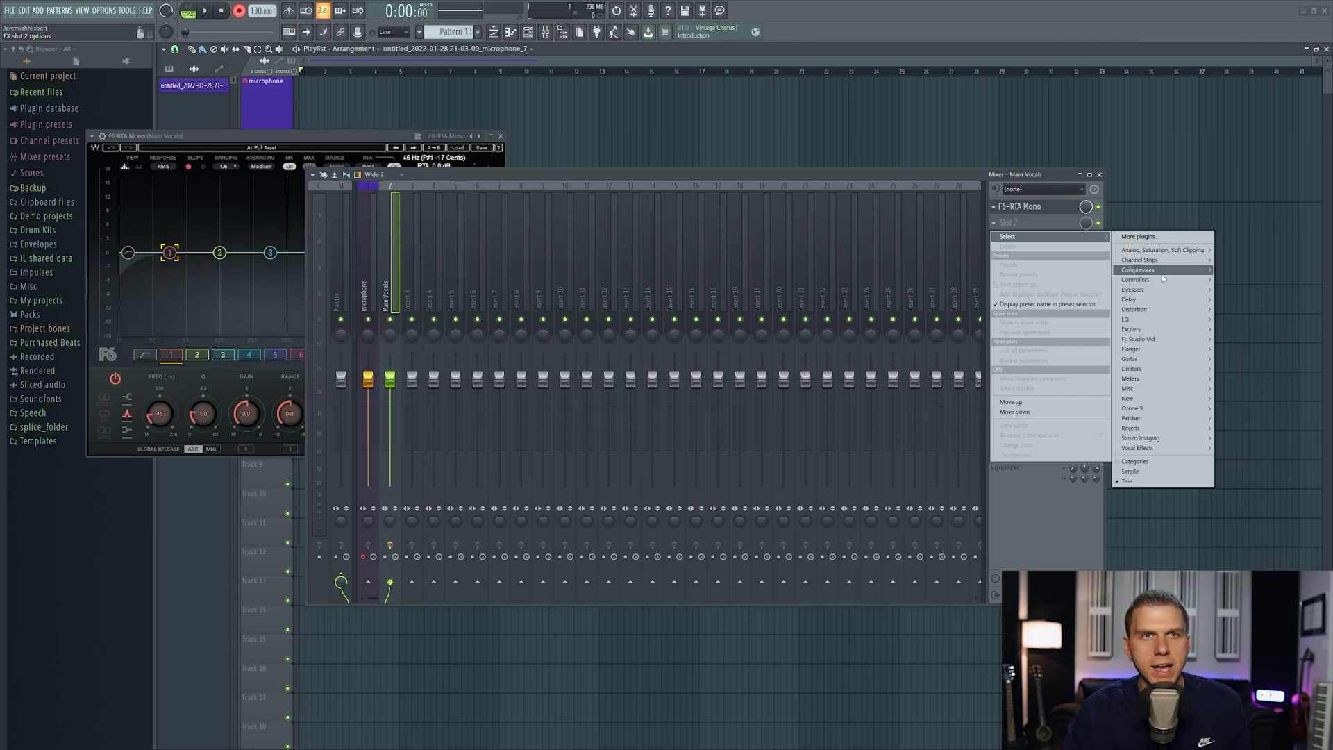
mouse_move(1159, 269)
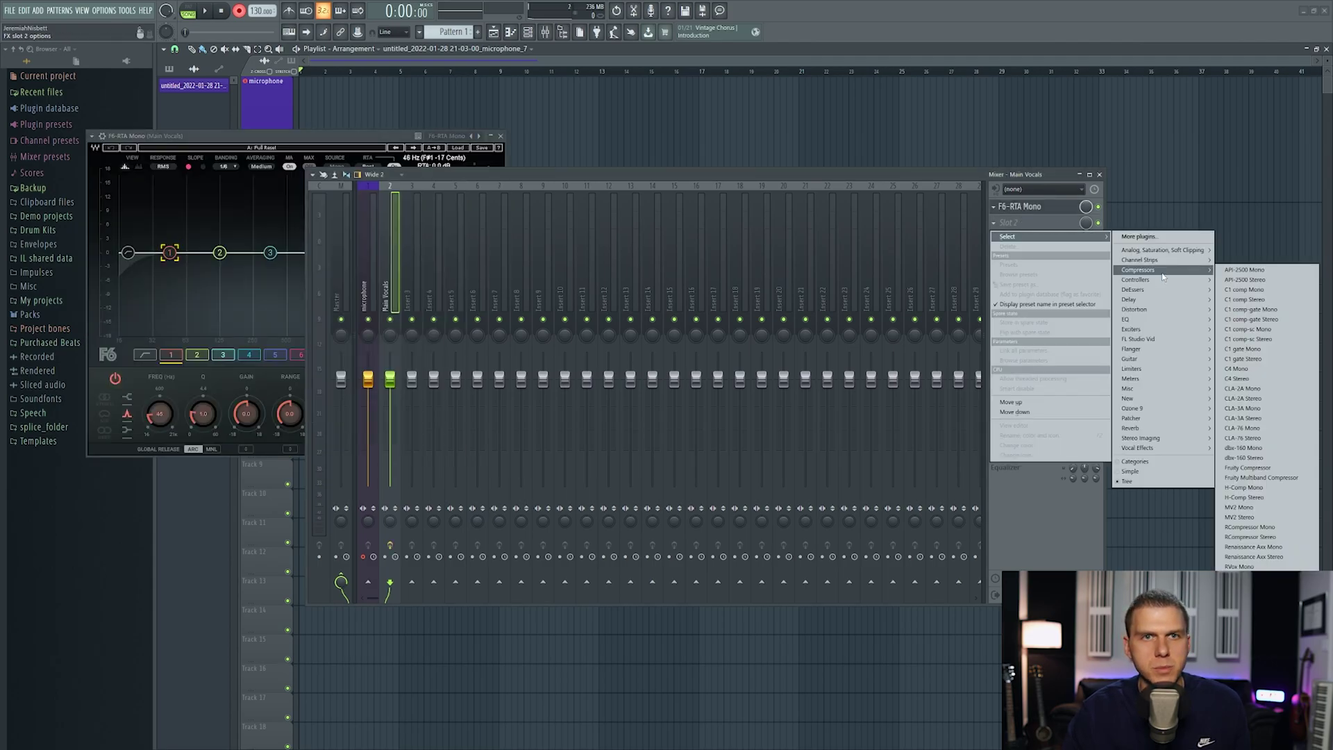
left_click(1241, 389)
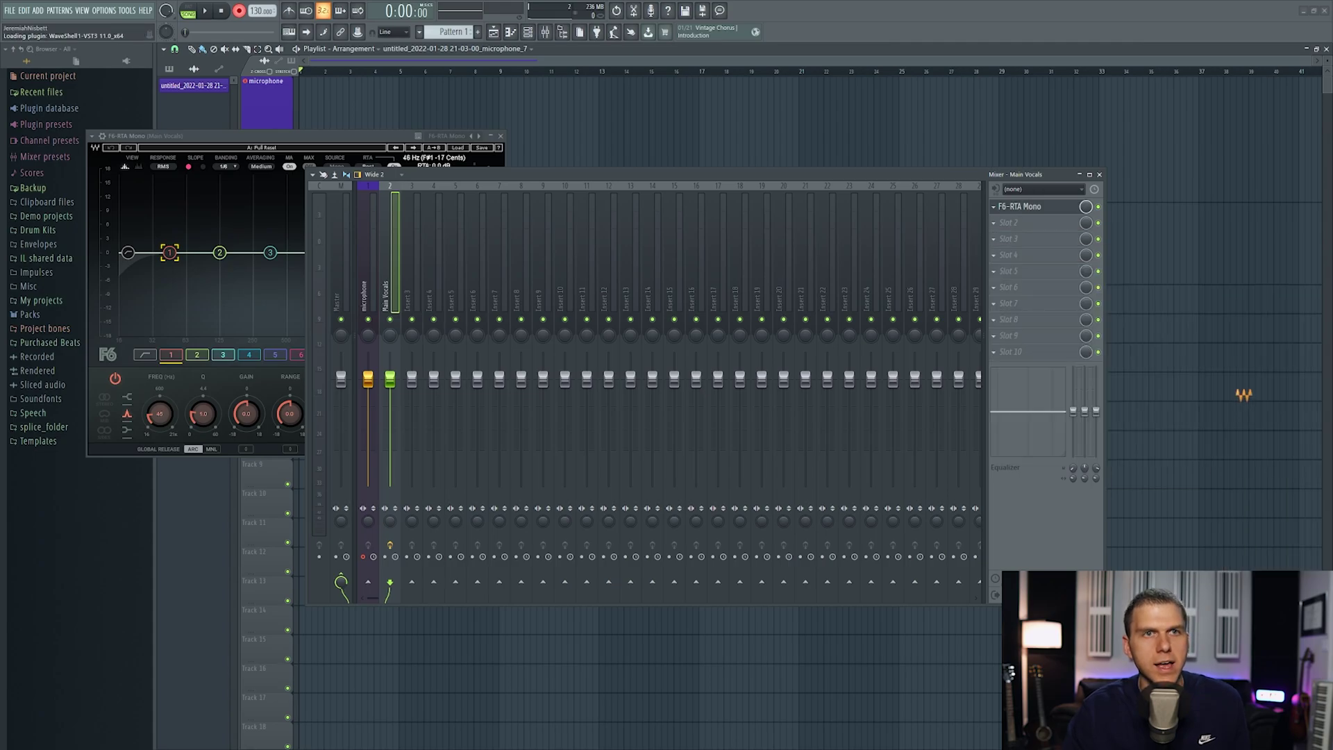
left_click(1041, 239)
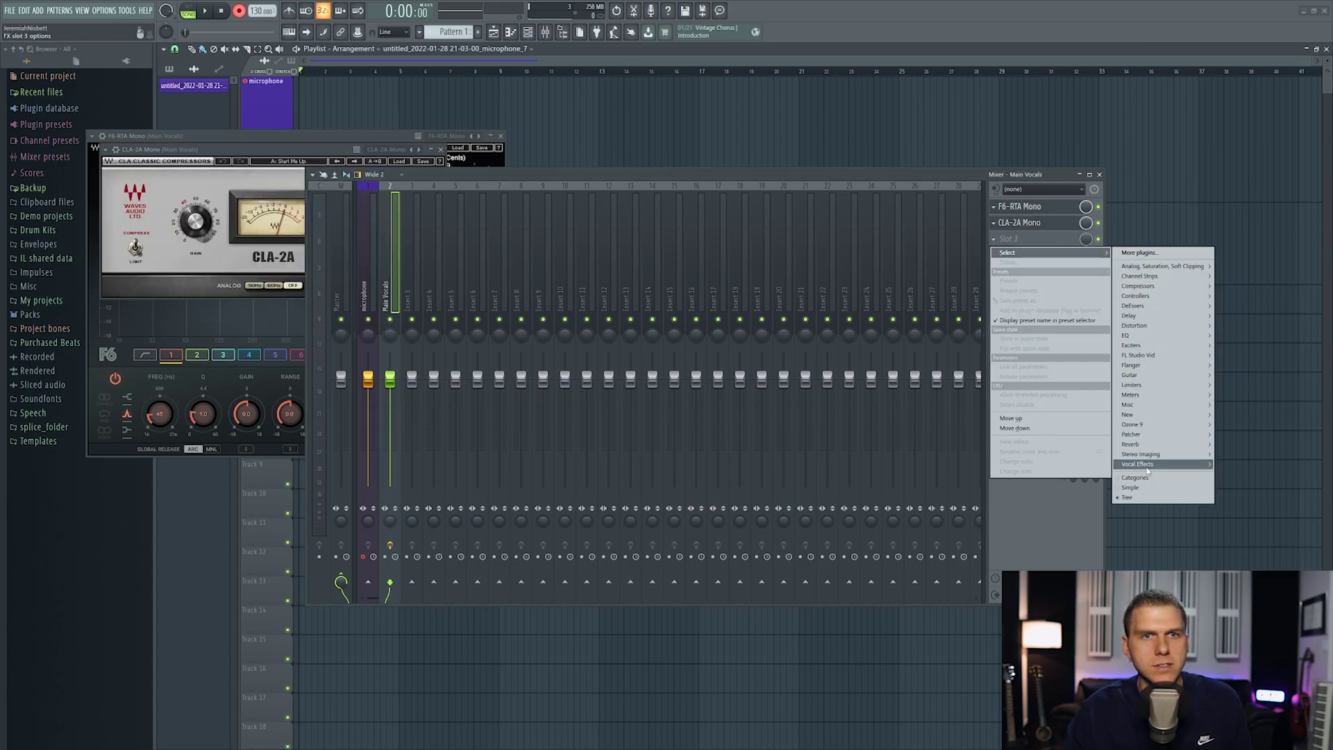
mouse_move(1153, 464)
left_click(1229, 464)
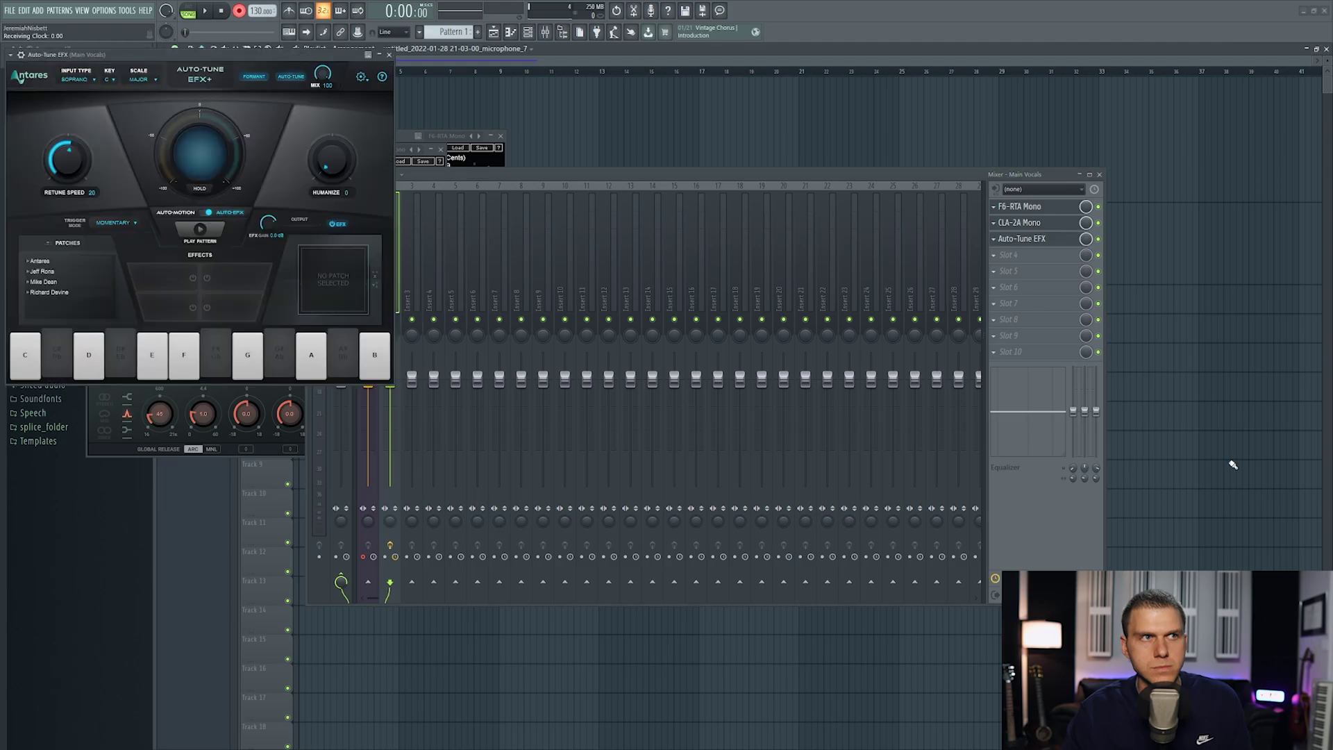
Close the mixer and the three effect plugin windows to return to the playlist.
left_click(1099, 175)
left_click(388, 54)
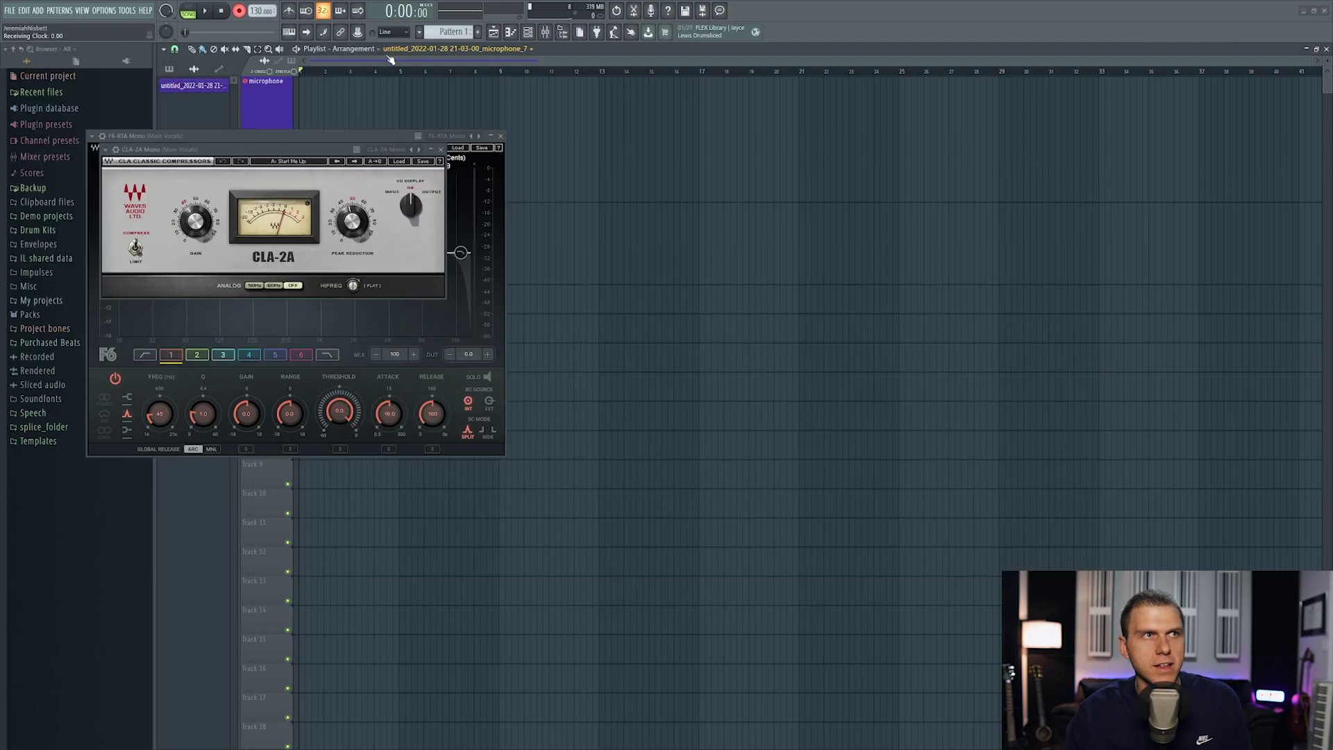
left_click(500, 136)
left_click(441, 149)
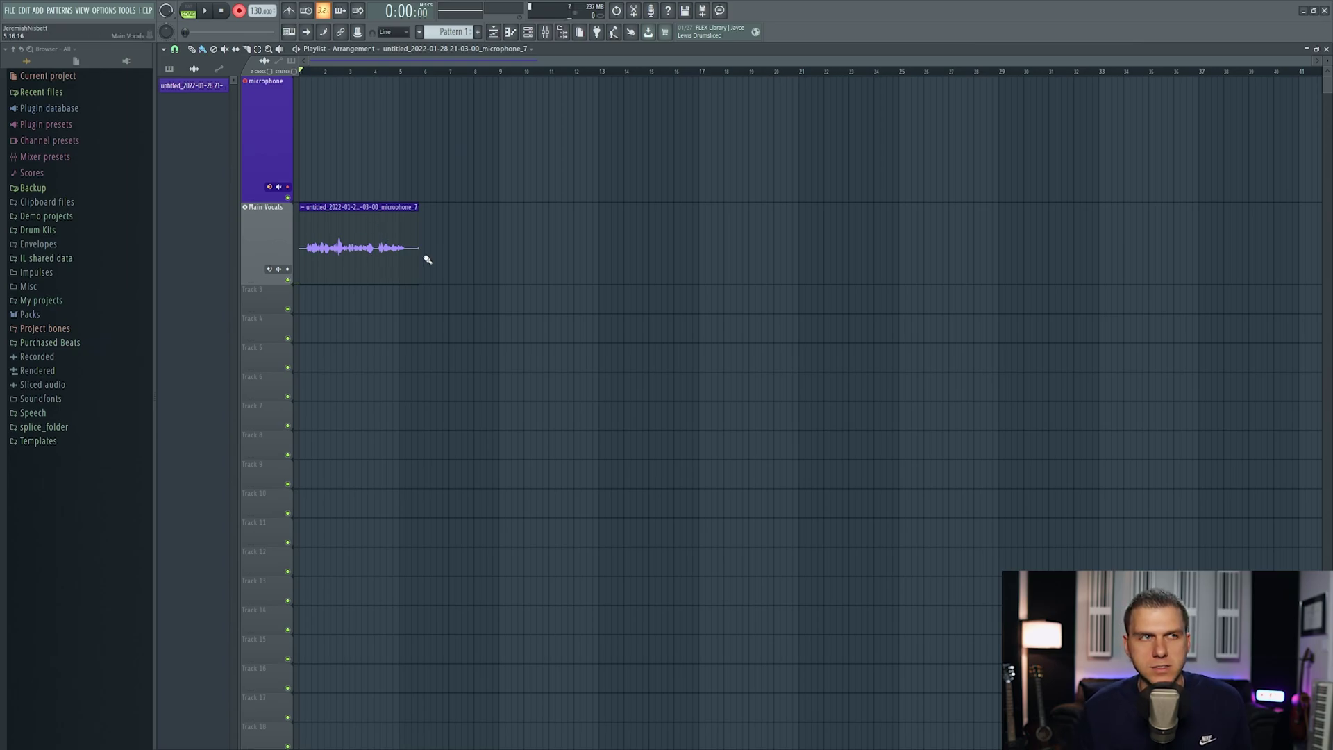
Set the peak reduction of CLA-2A Mono on Main Vocals to about 52.44, and close the plugin and the mixer.
left_click(546, 34)
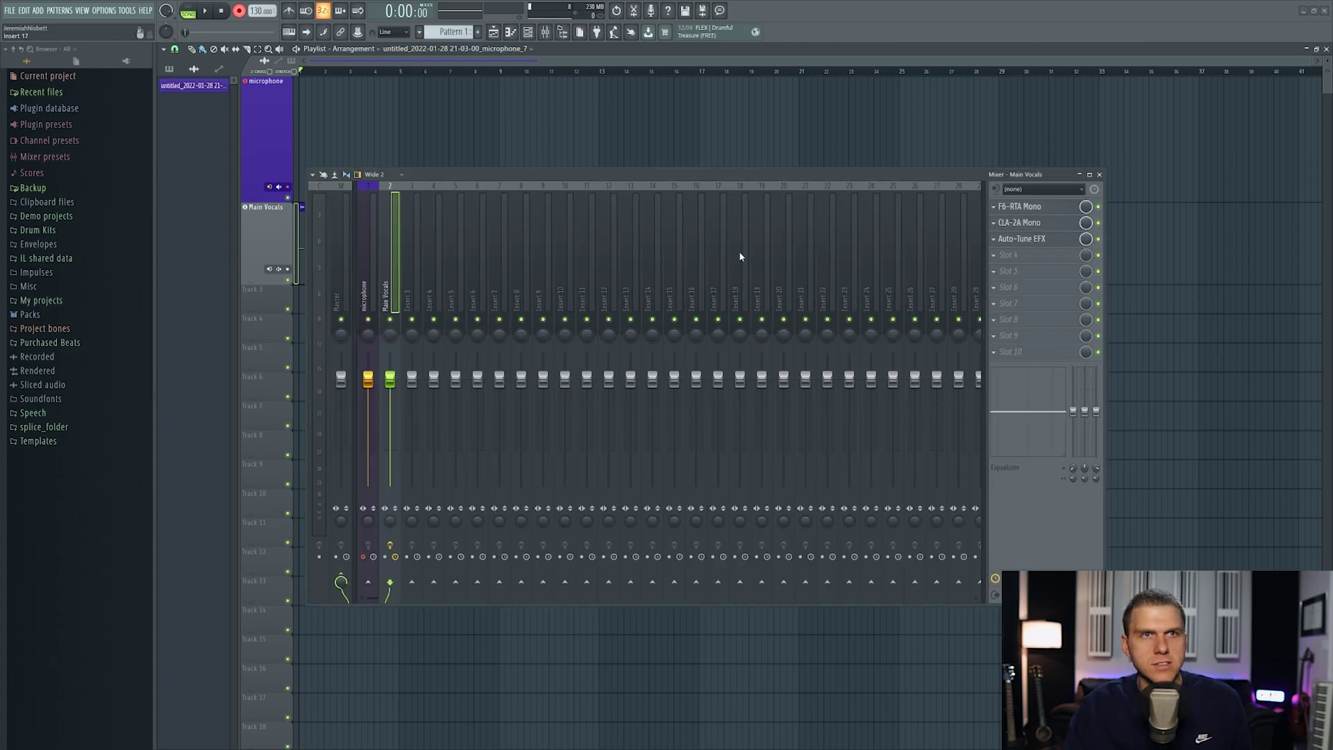
left_click(1034, 223)
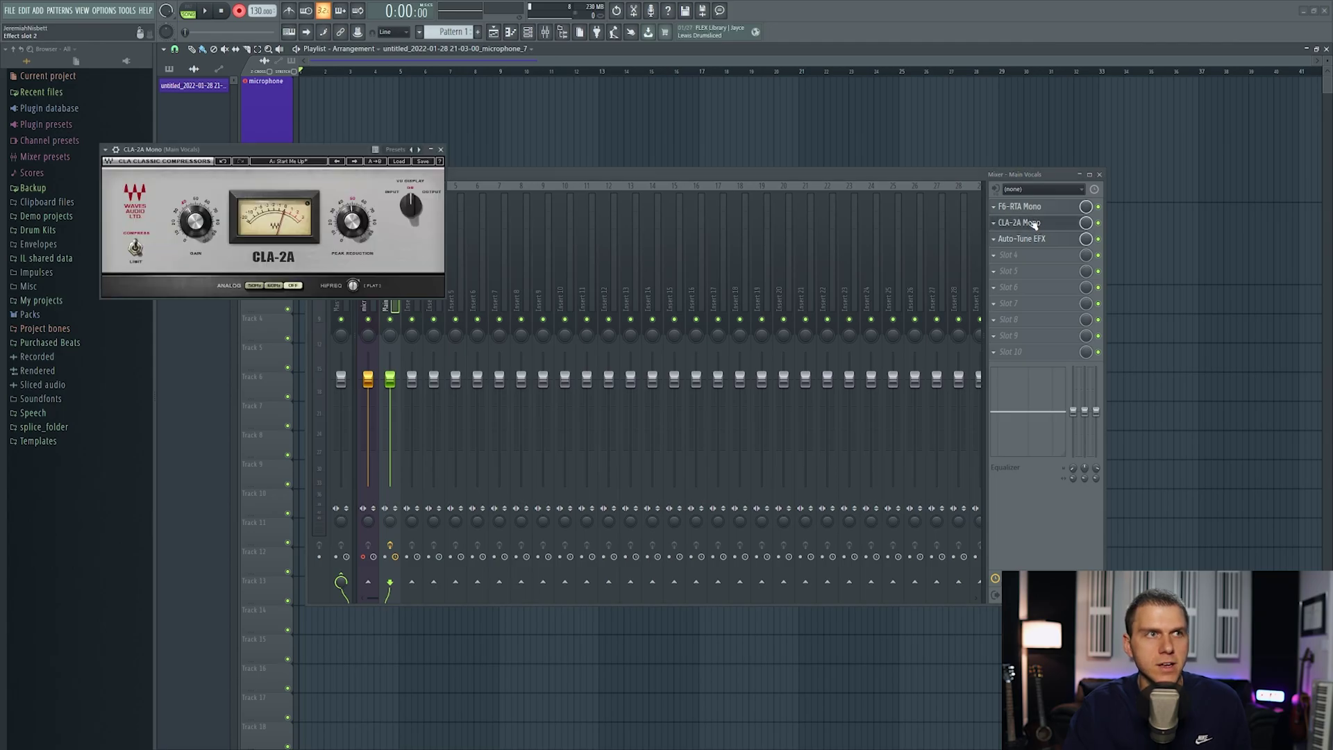
left_click_drag(352, 220, 352, 211)
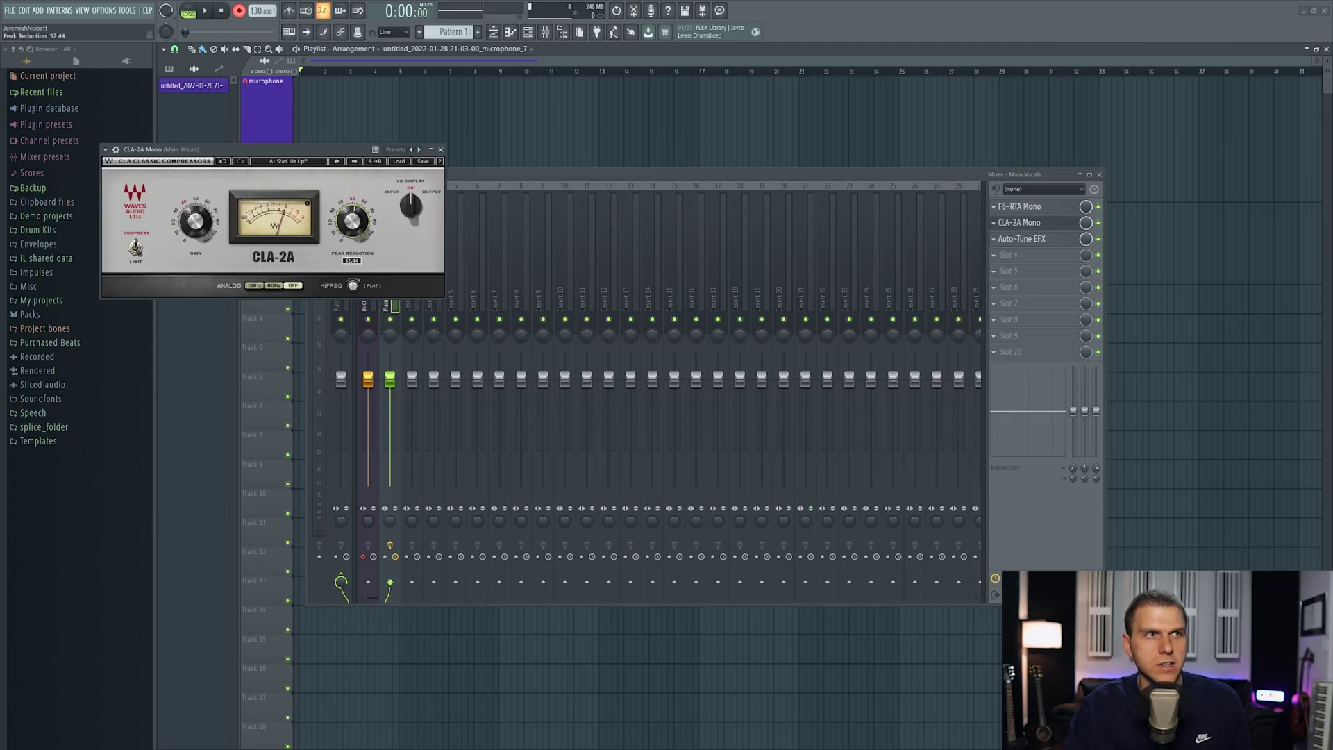
left_click(440, 149)
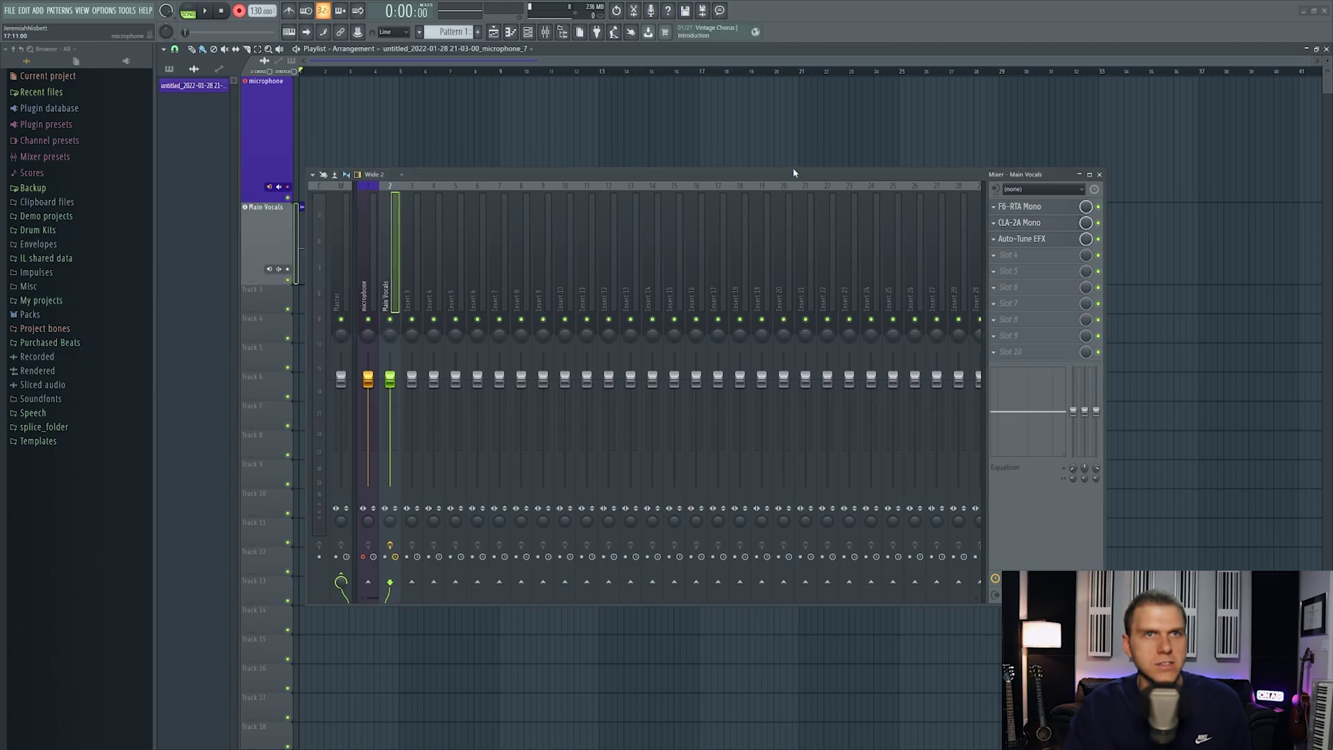
left_click(1100, 175)
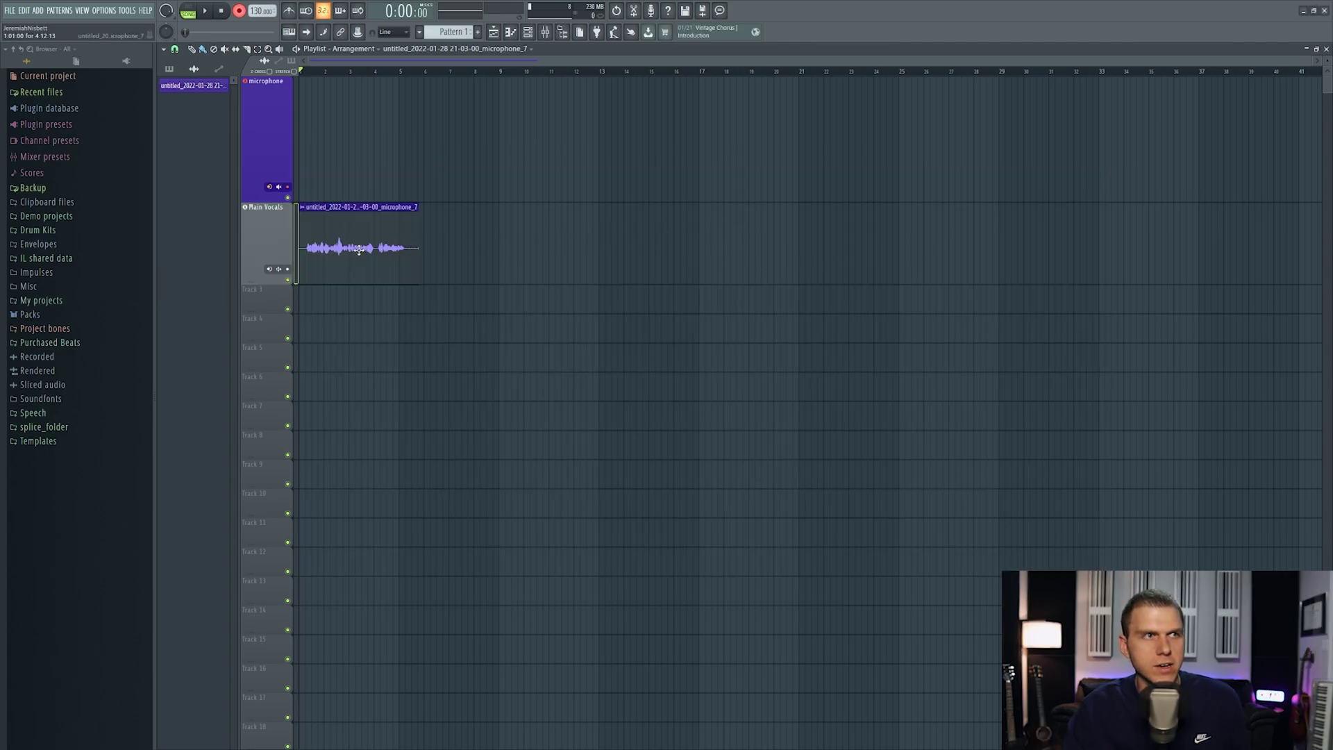
Record a second vocal take on the microphone track, starting at about bar 5.
left_click(402, 181)
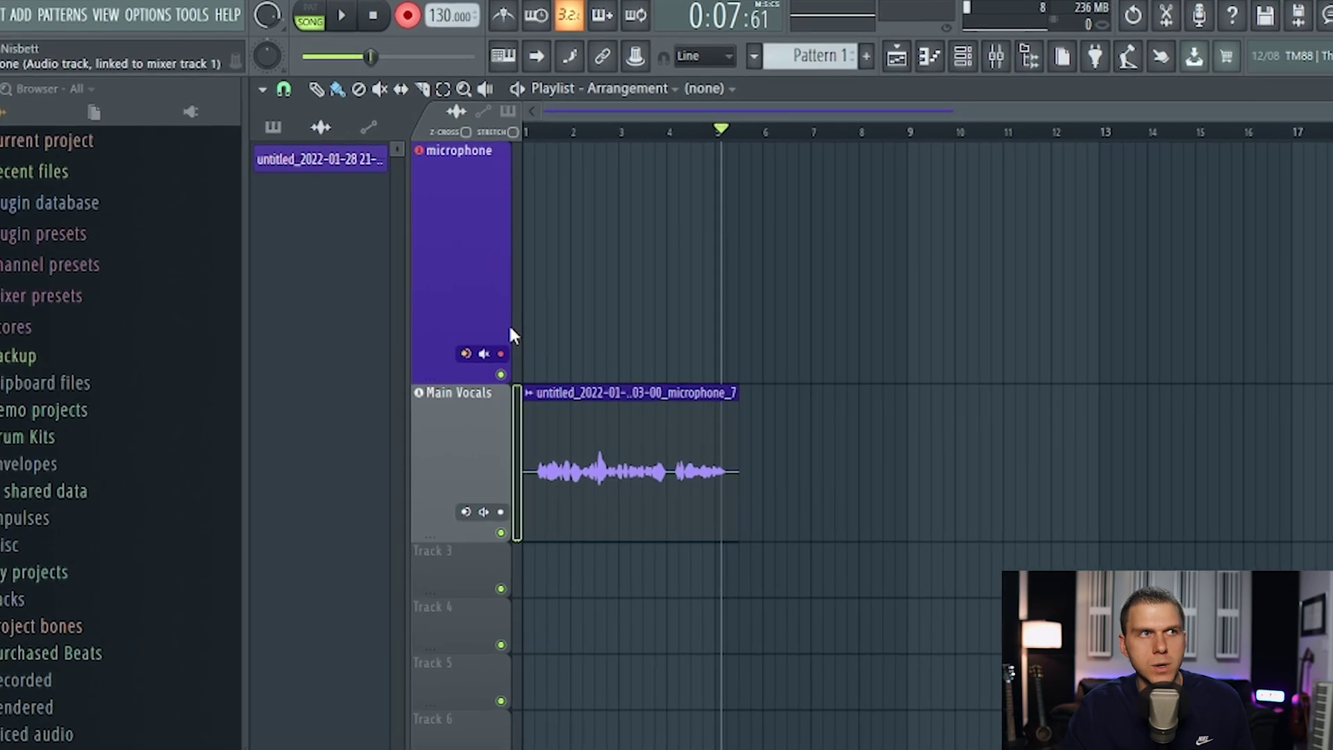
left_click(363, 16)
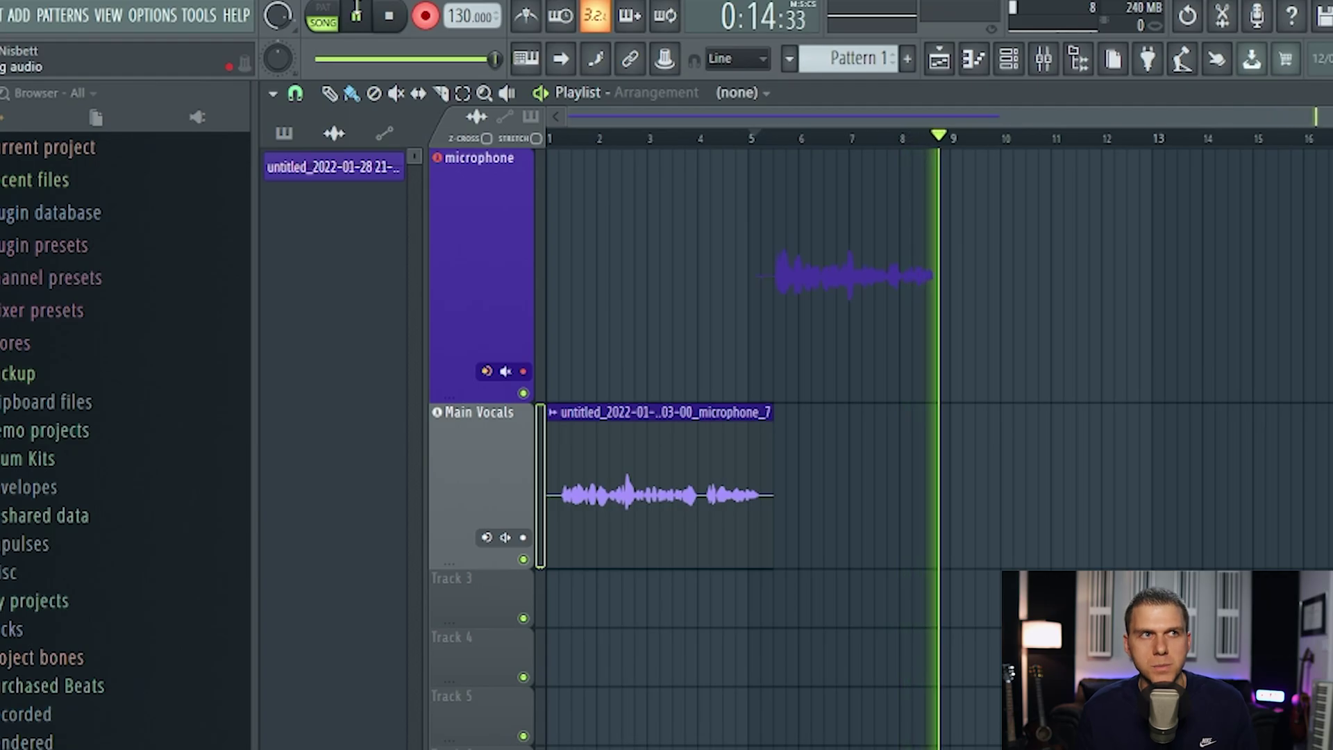
key("space")
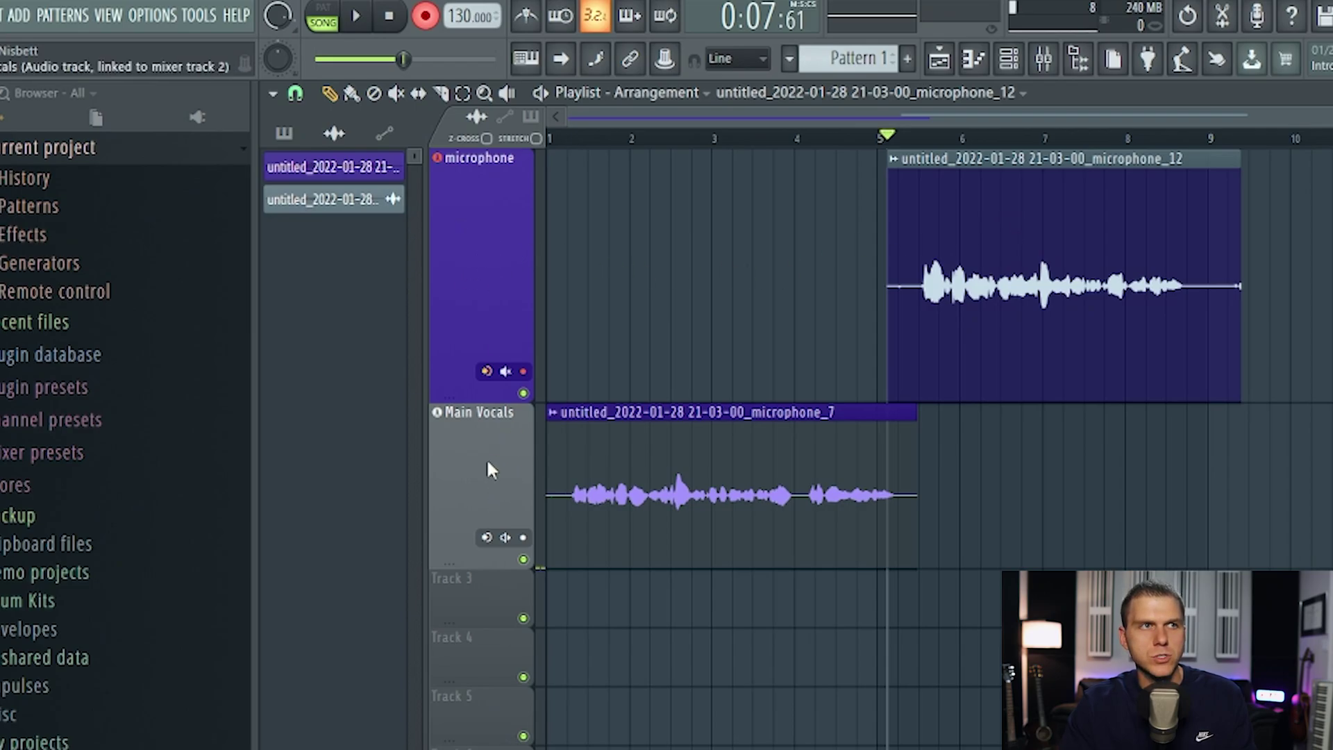
Move the second take onto the Main Vocals track after the first clip, and move it back to the microphone track.
left_click_drag(1030, 280, 1045, 281)
left_click_drag(1043, 477, 1039, 531)
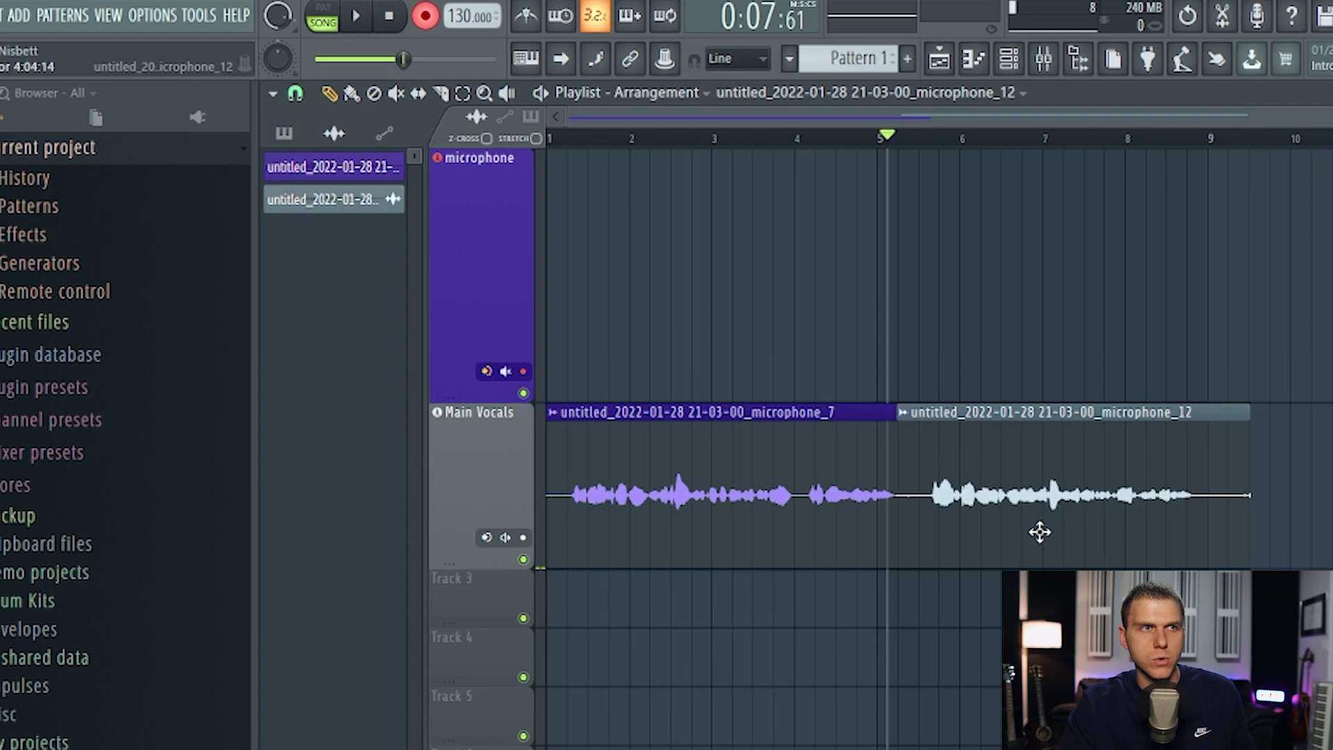
left_click_drag(1039, 532, 1044, 232)
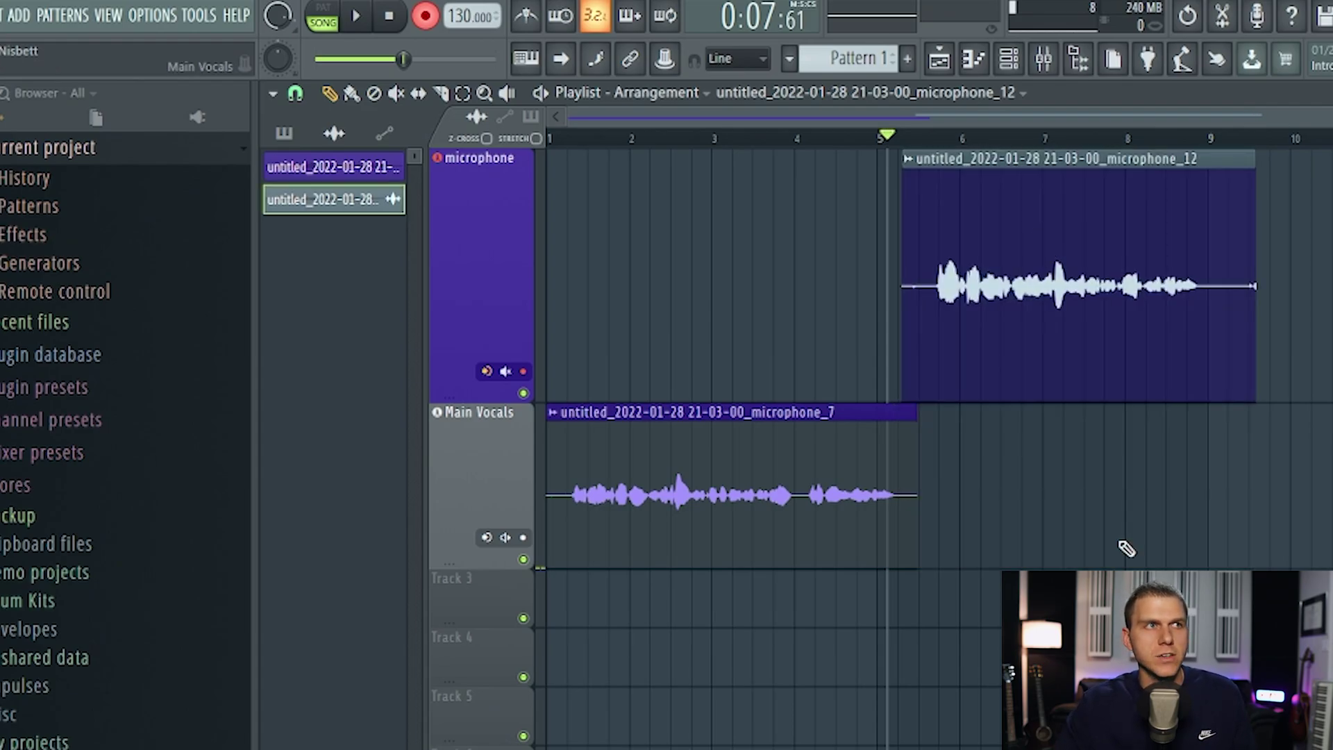
Select the second take on the microphone track and shift it down onto the Main Vocals track behind the first clip.
left_click(470, 98)
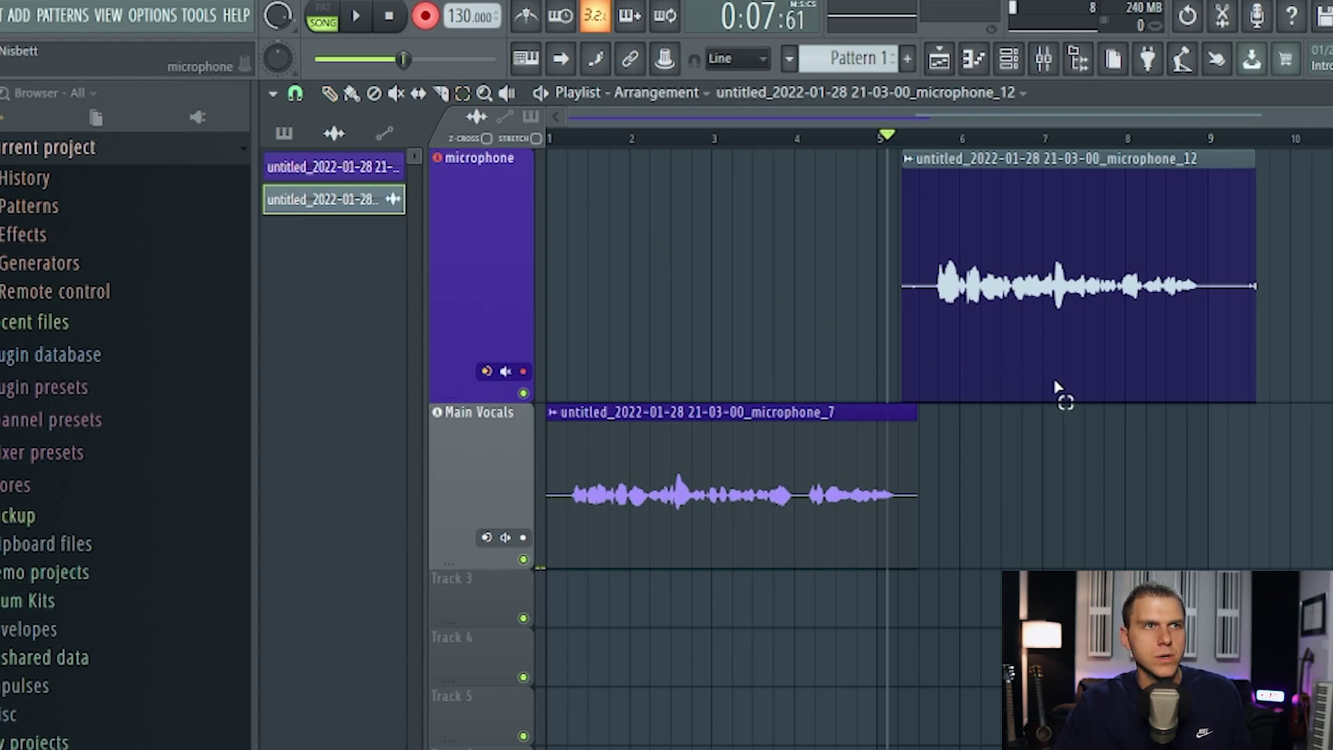
left_click_drag(1175, 387, 1049, 300)
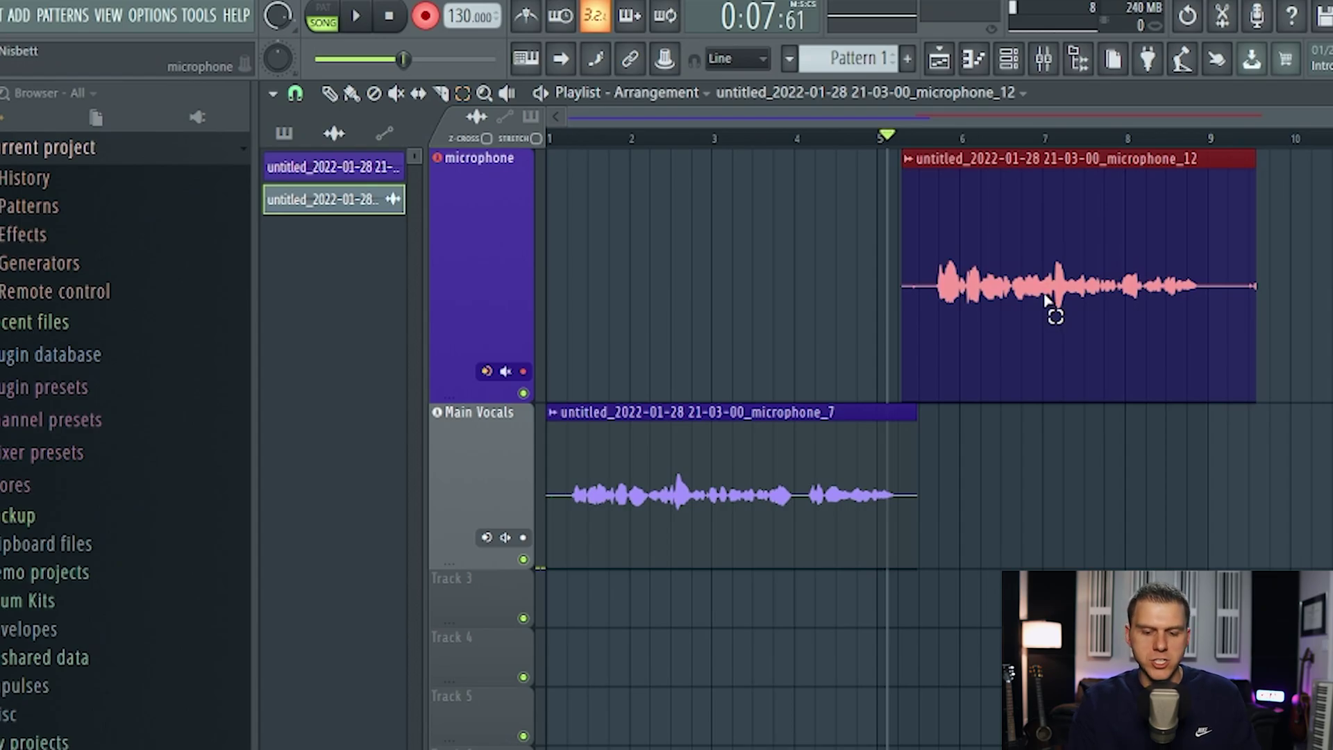
key("shift+Down")
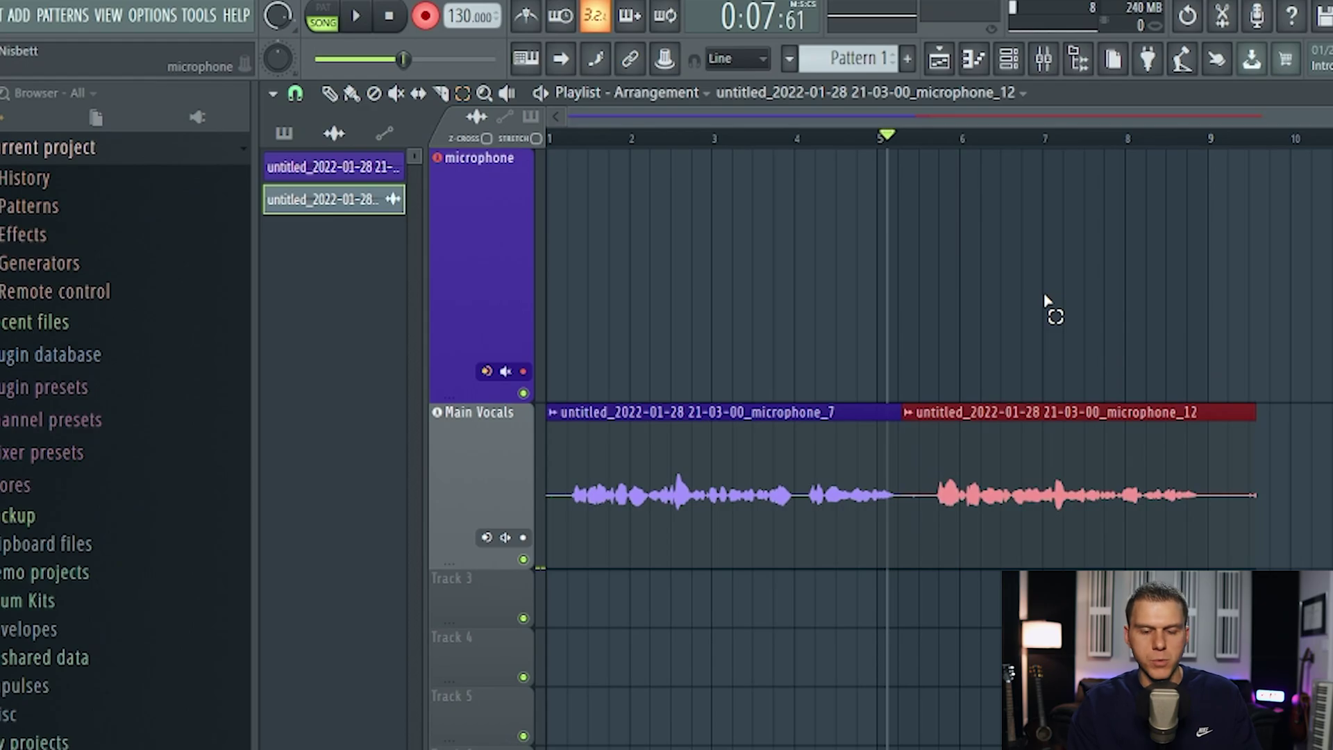
key("shift+Down")
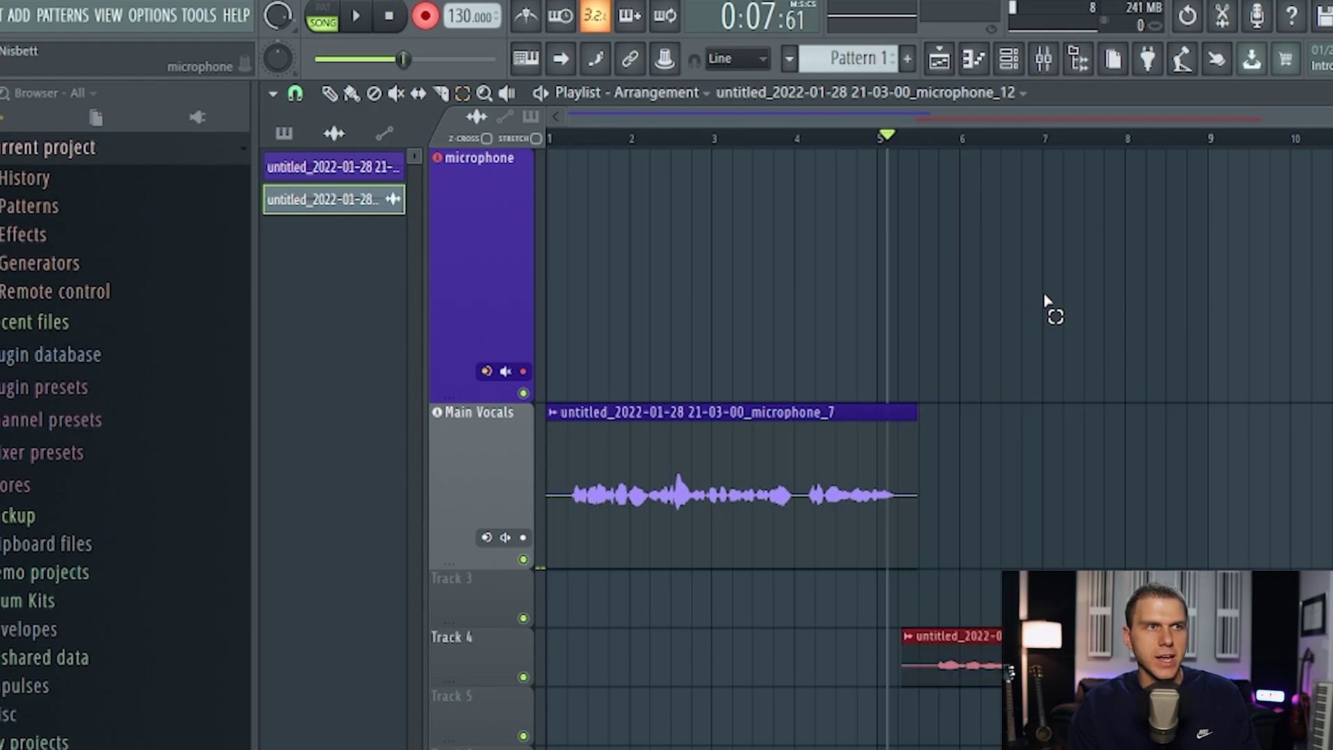
key("shift+Up")
key("shift+Up")
key("shift+Down")
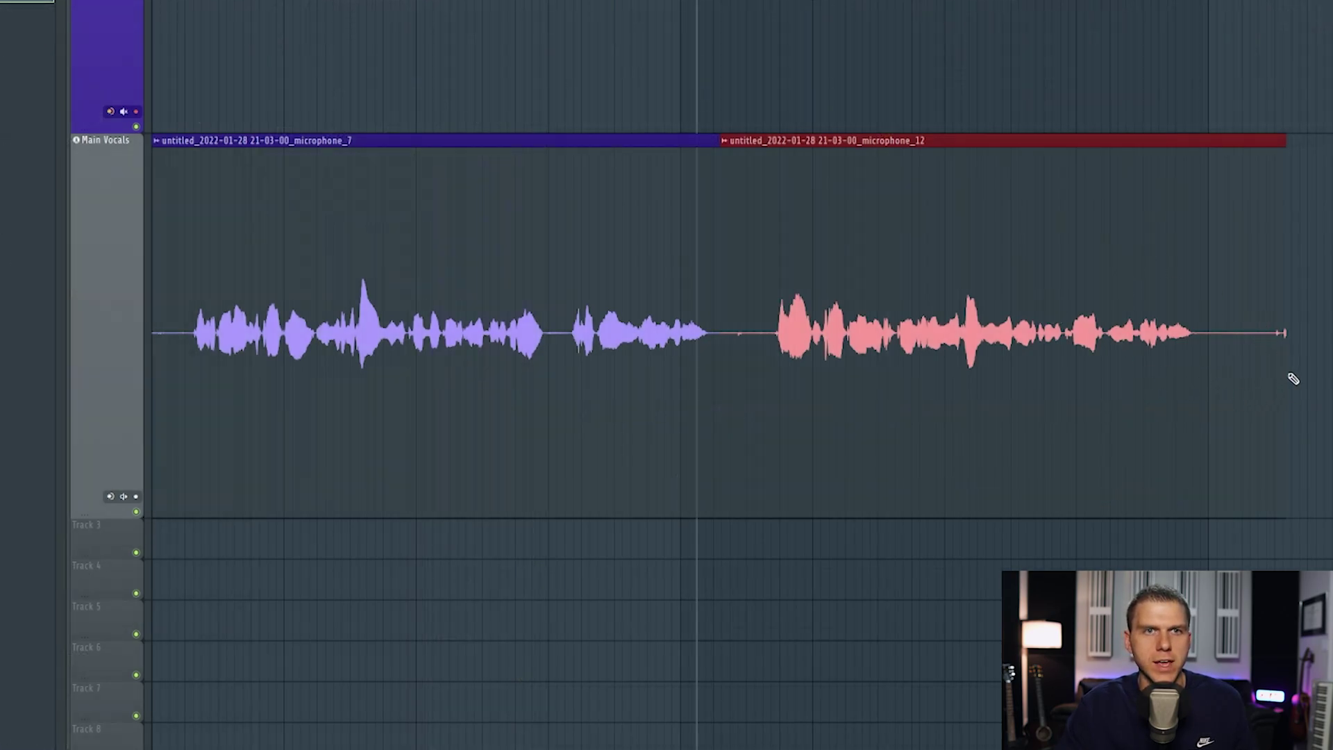
Trim the silent tail off the second take on Main Vocals and slice the clip before its last phrase.
left_click_drag(1285, 375, 1197, 374)
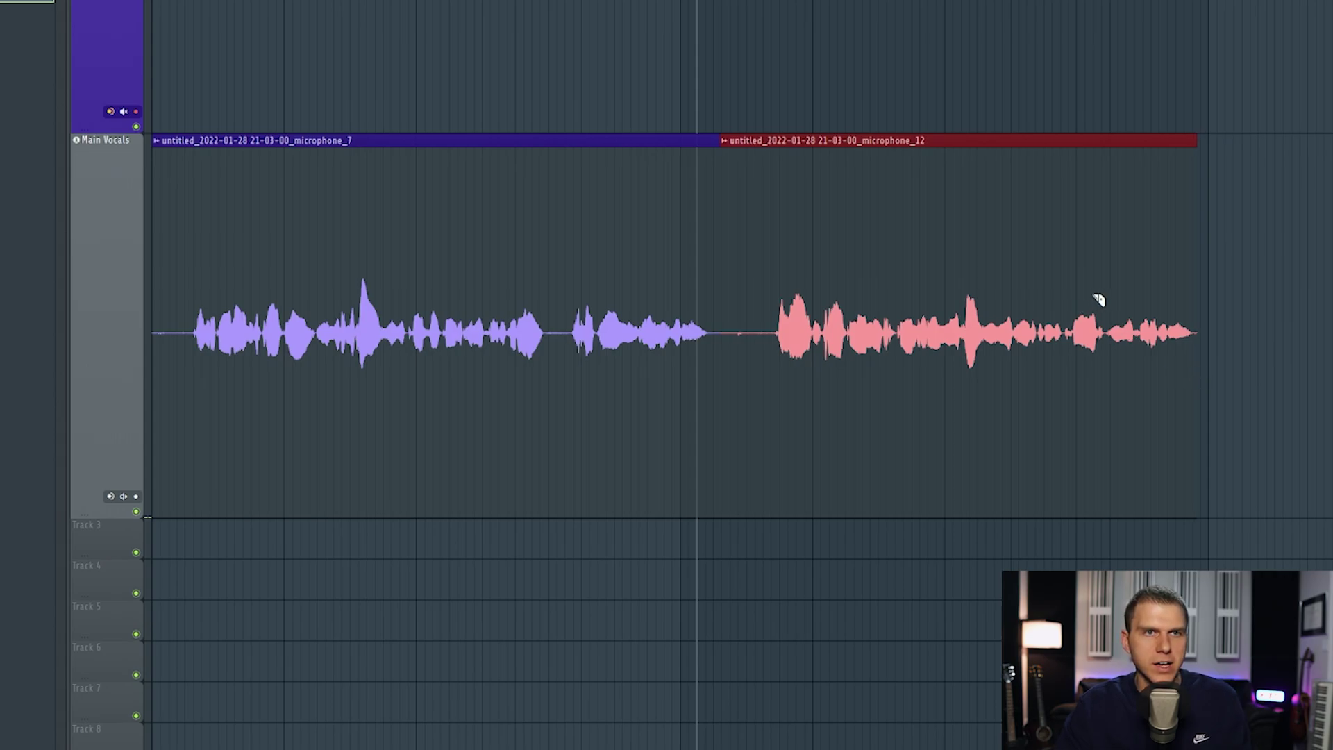
left_click_drag(1099, 275, 1115, 428)
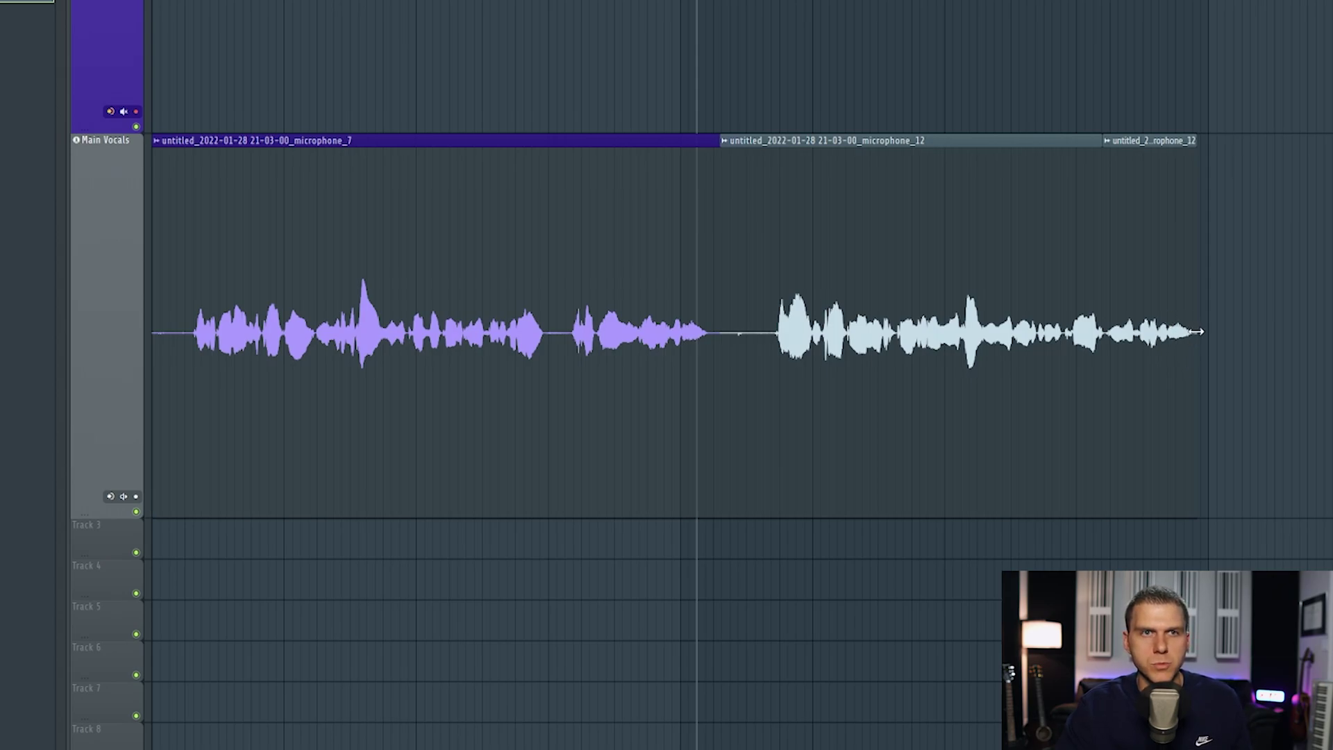
Set the declicking mode of the second take's audio clip to Generic (bleeding) and close its settings.
double_click(1134, 284)
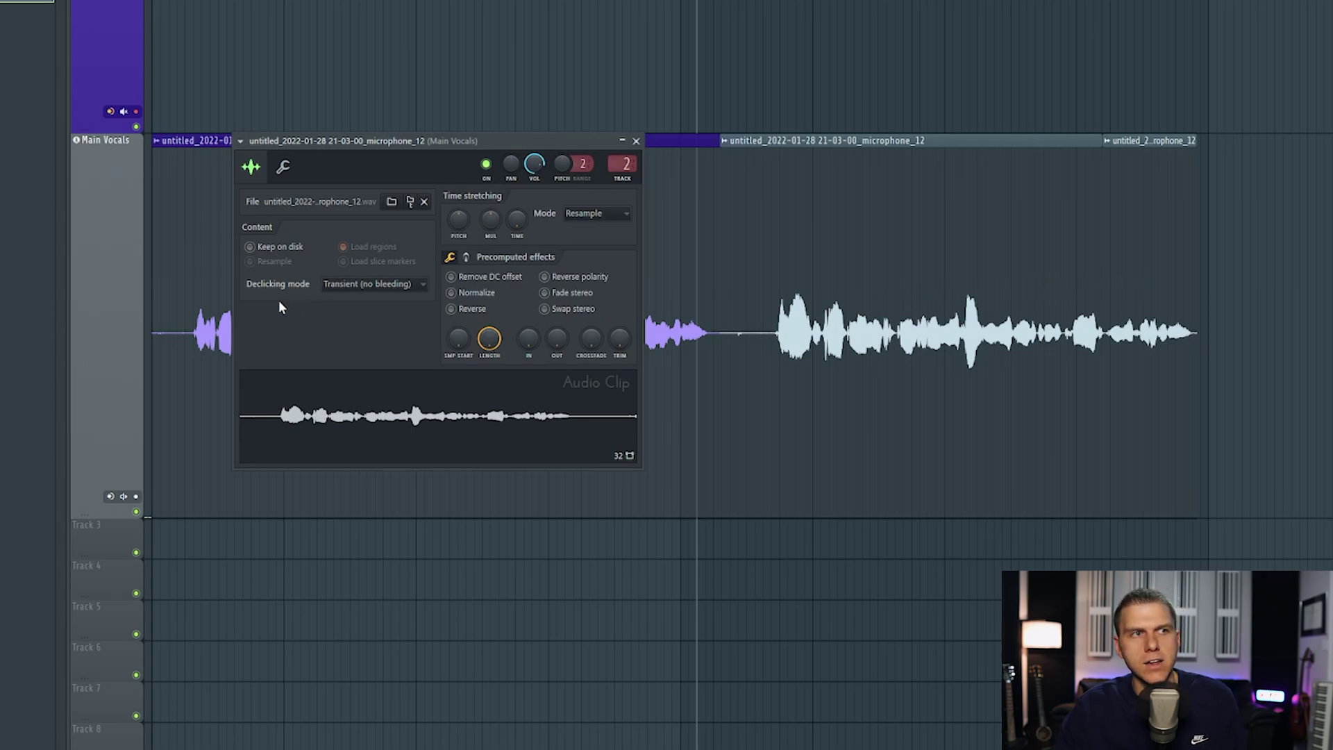
left_click(340, 283)
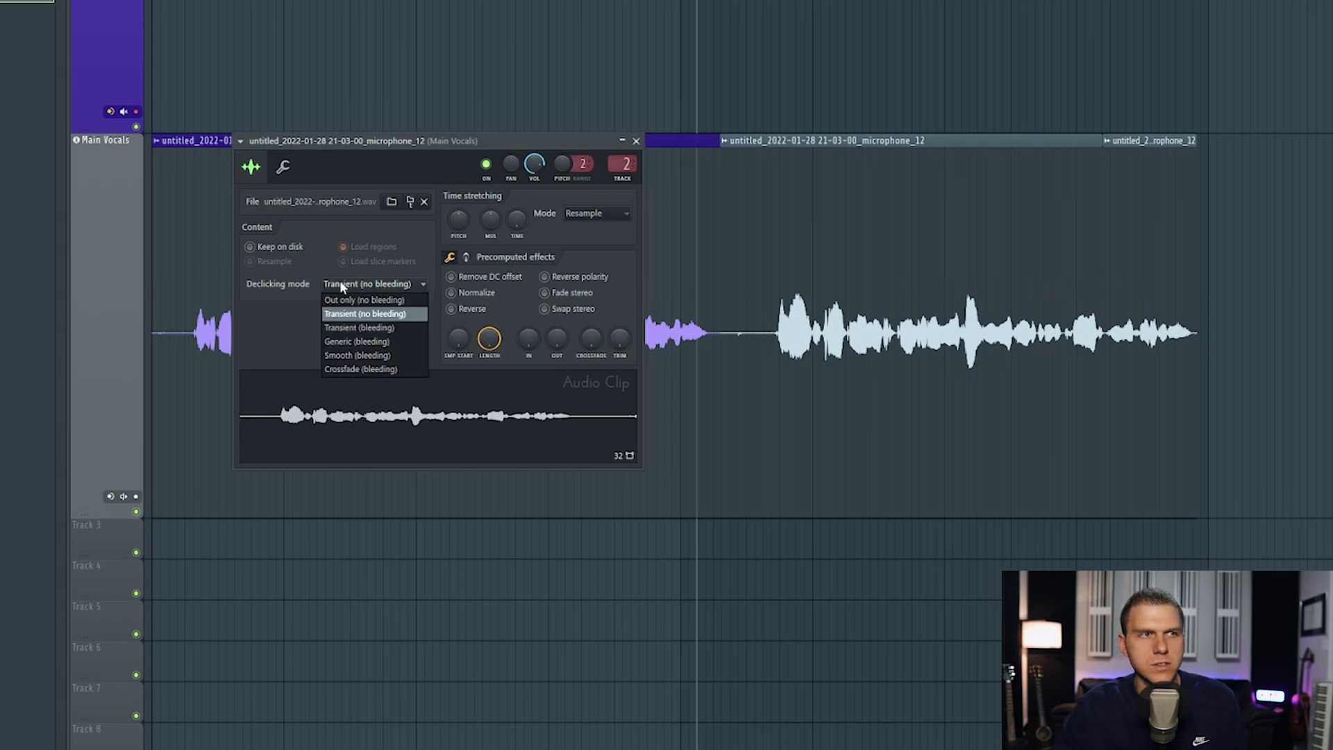
left_click(344, 342)
left_click(636, 141)
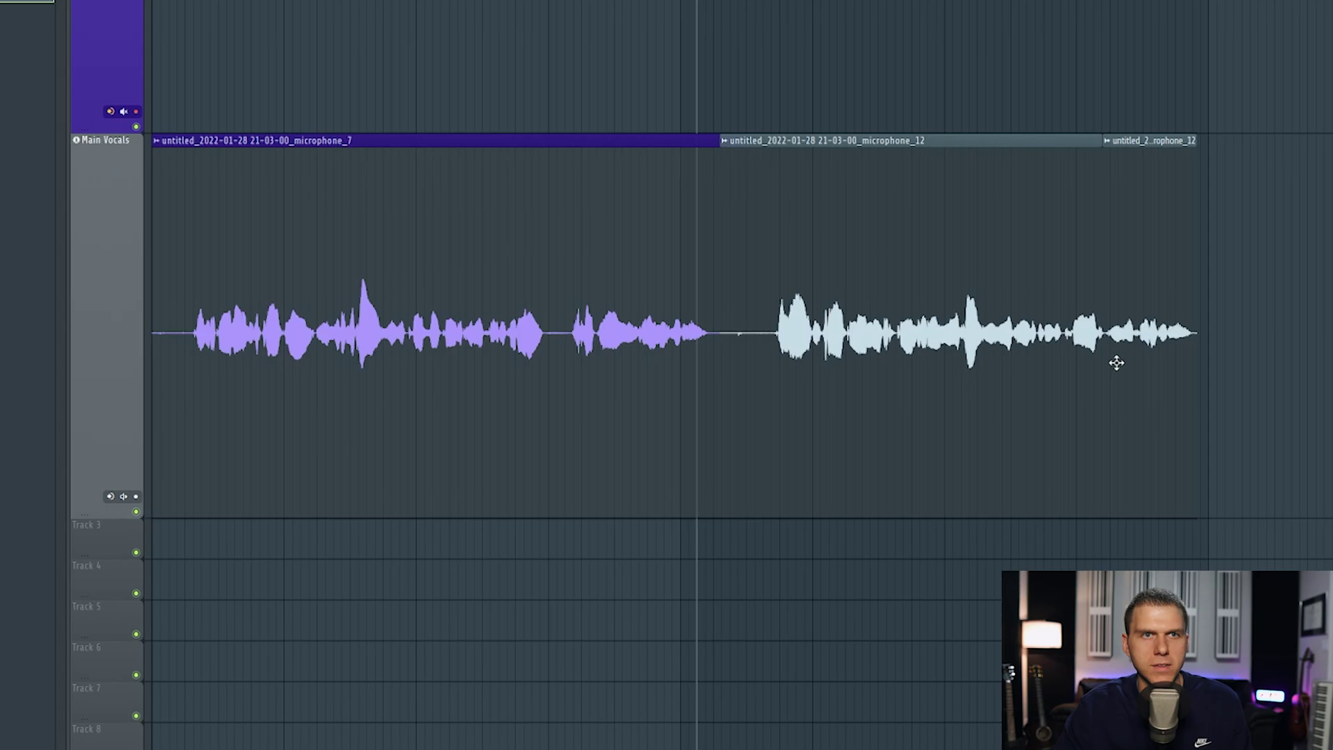
Shorten the end of the last slice slightly and adjust the cut between the two slices of the second take.
scroll(1184, 376, "up", 1)
scroll(1184, 376, "up", 4)
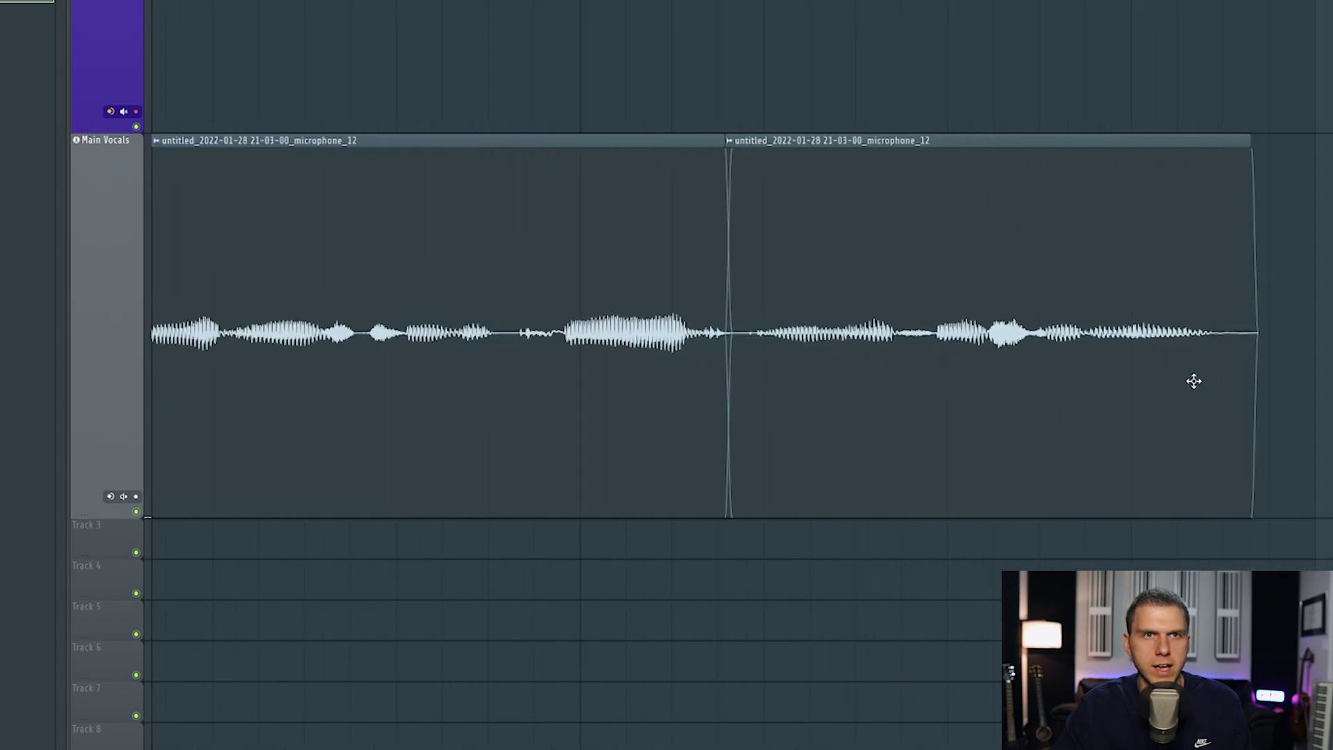
left_click_drag(1247, 378, 1210, 370)
left_click_drag(726, 234, 756, 241)
scroll(831, 375, "down", 5)
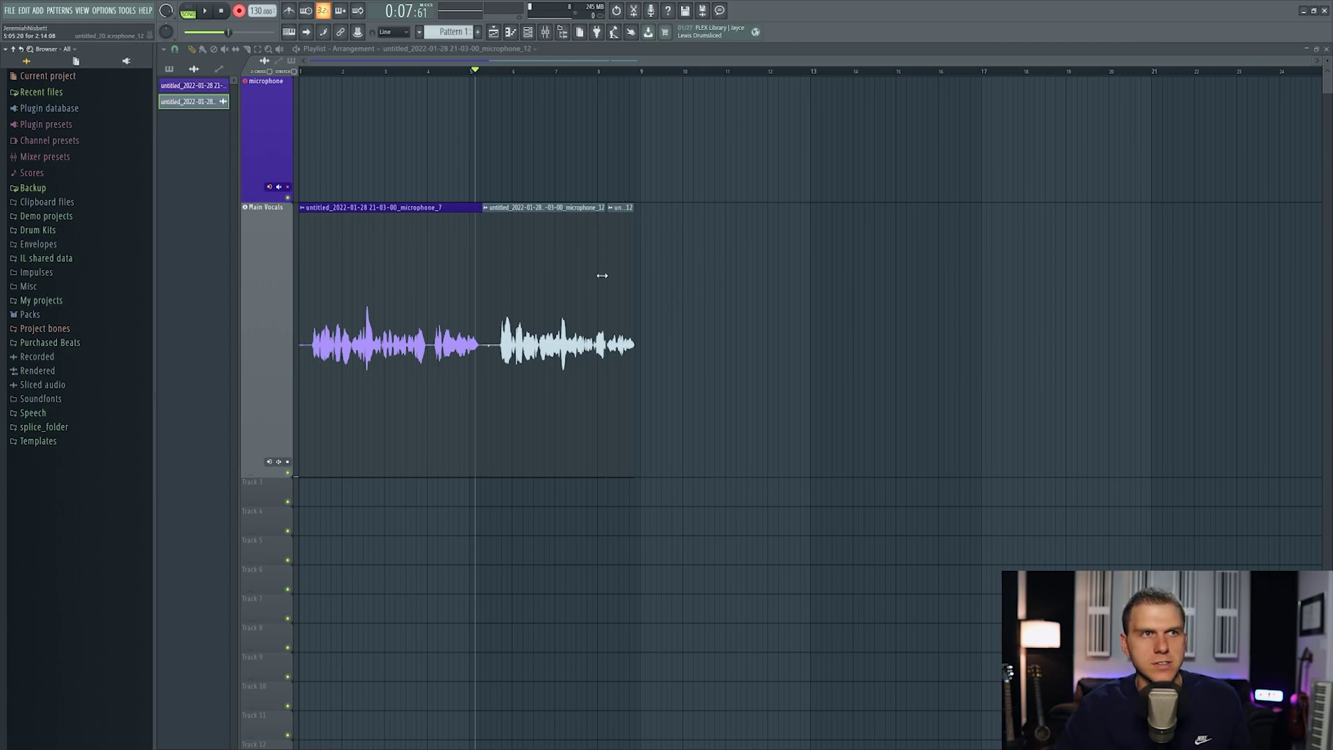
Delete both slices of the second take from Main Vocals and check the channels in the channel rack.
right_click(547, 255)
right_click(620, 257)
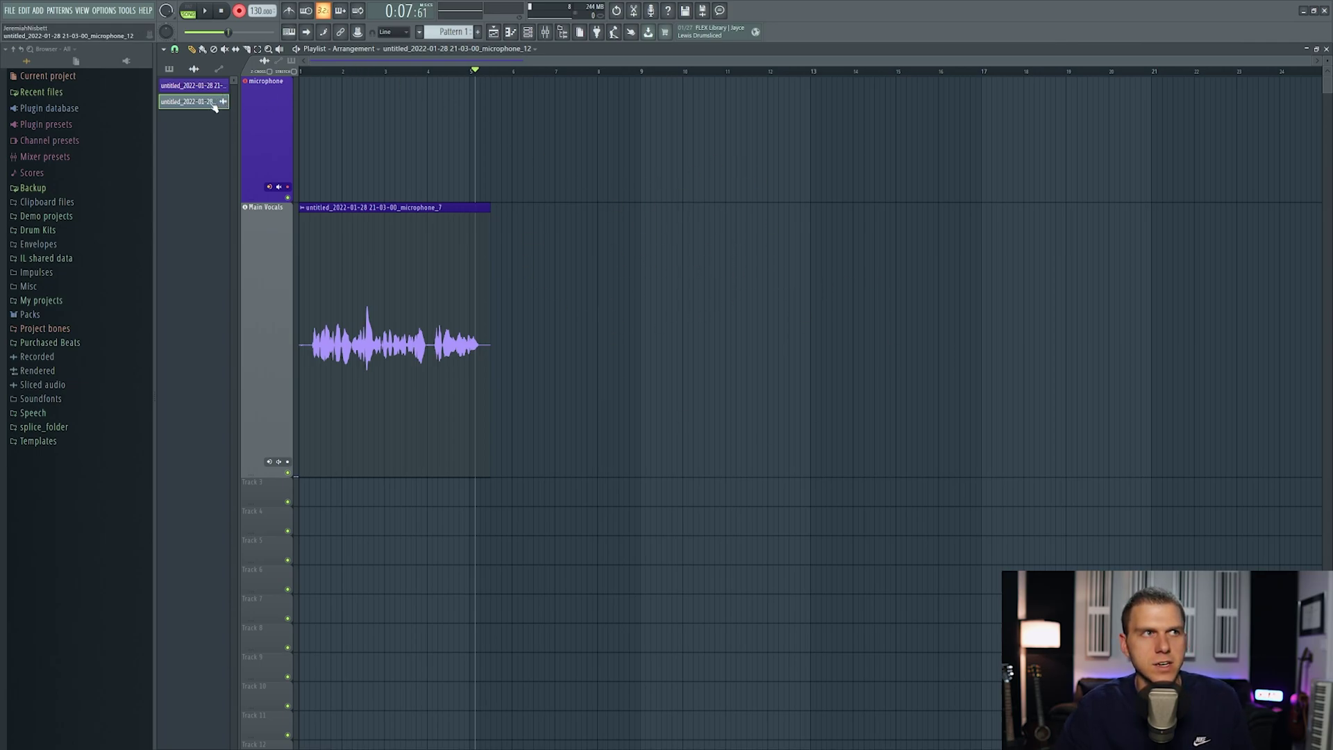
left_click(528, 32)
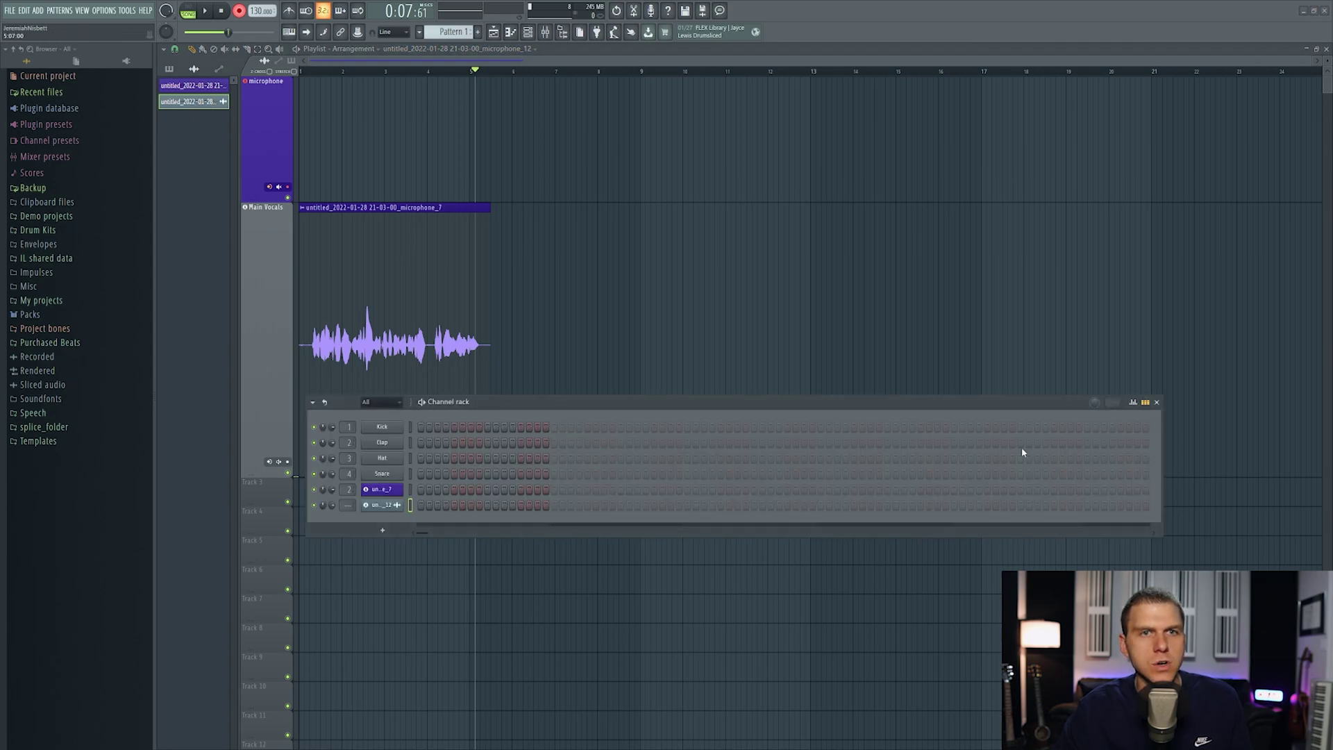
left_click(1157, 403)
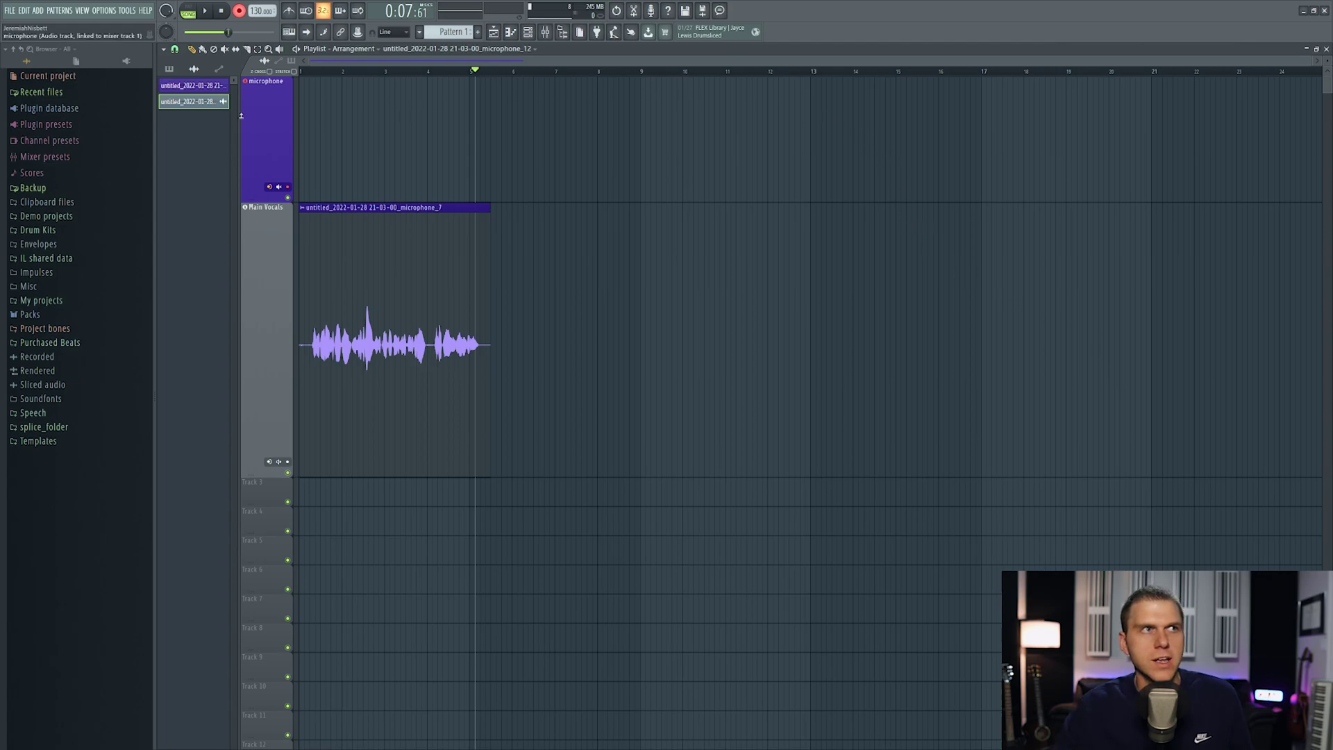
Purge the unused audio clips from the project and show the channel rack.
left_click(129, 10)
mouse_move(144, 47)
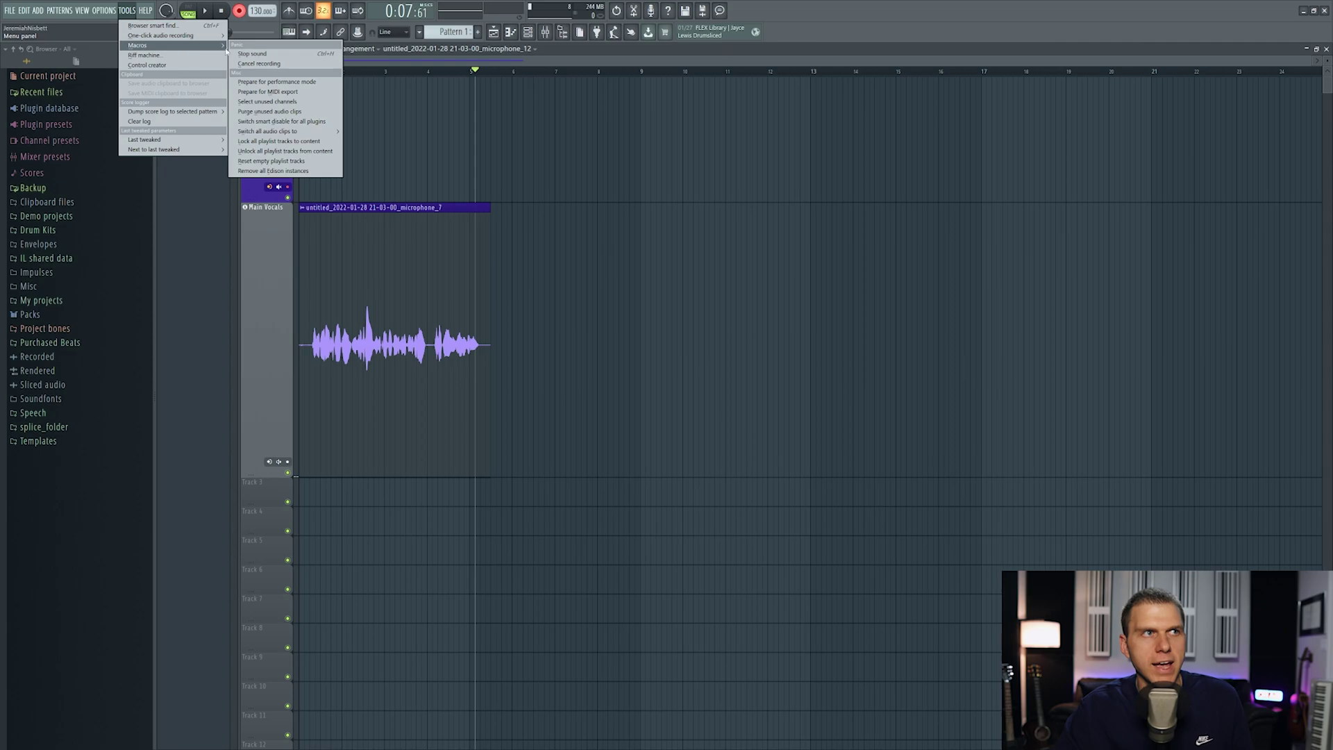
left_click(278, 112)
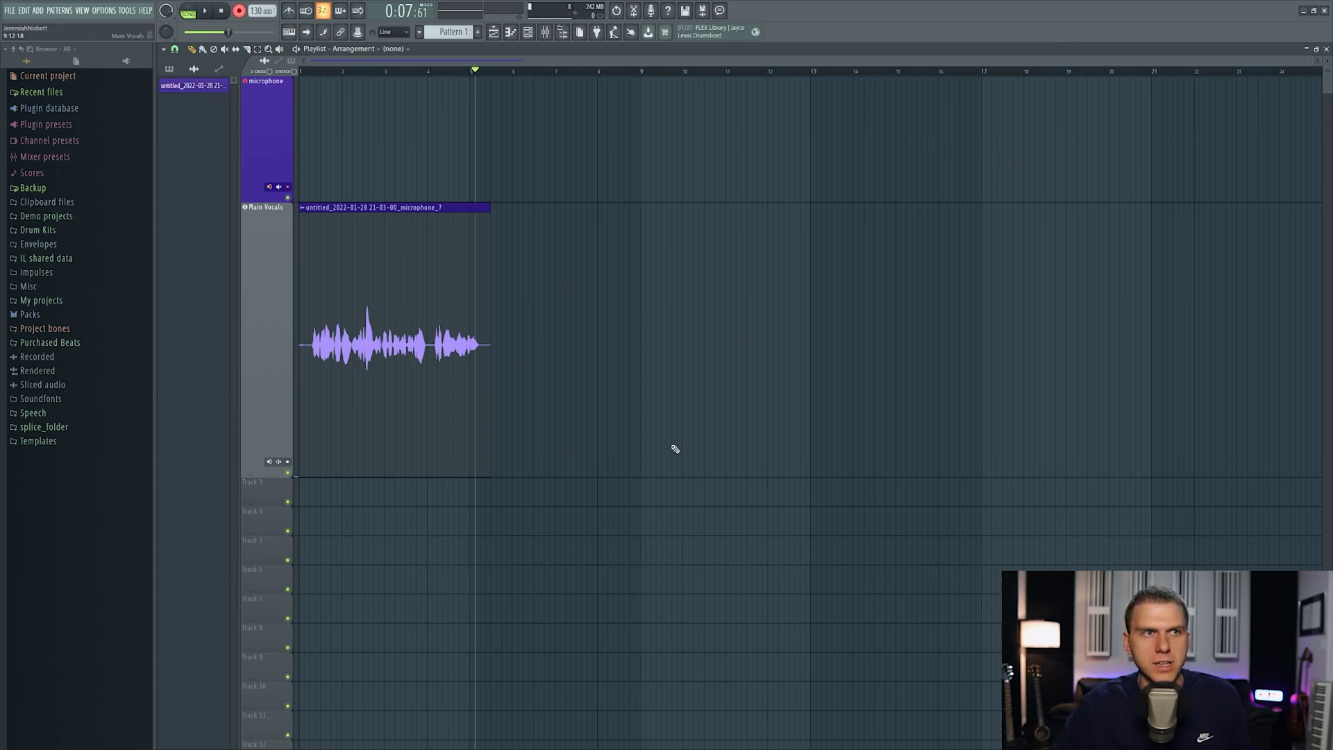
key("F6")
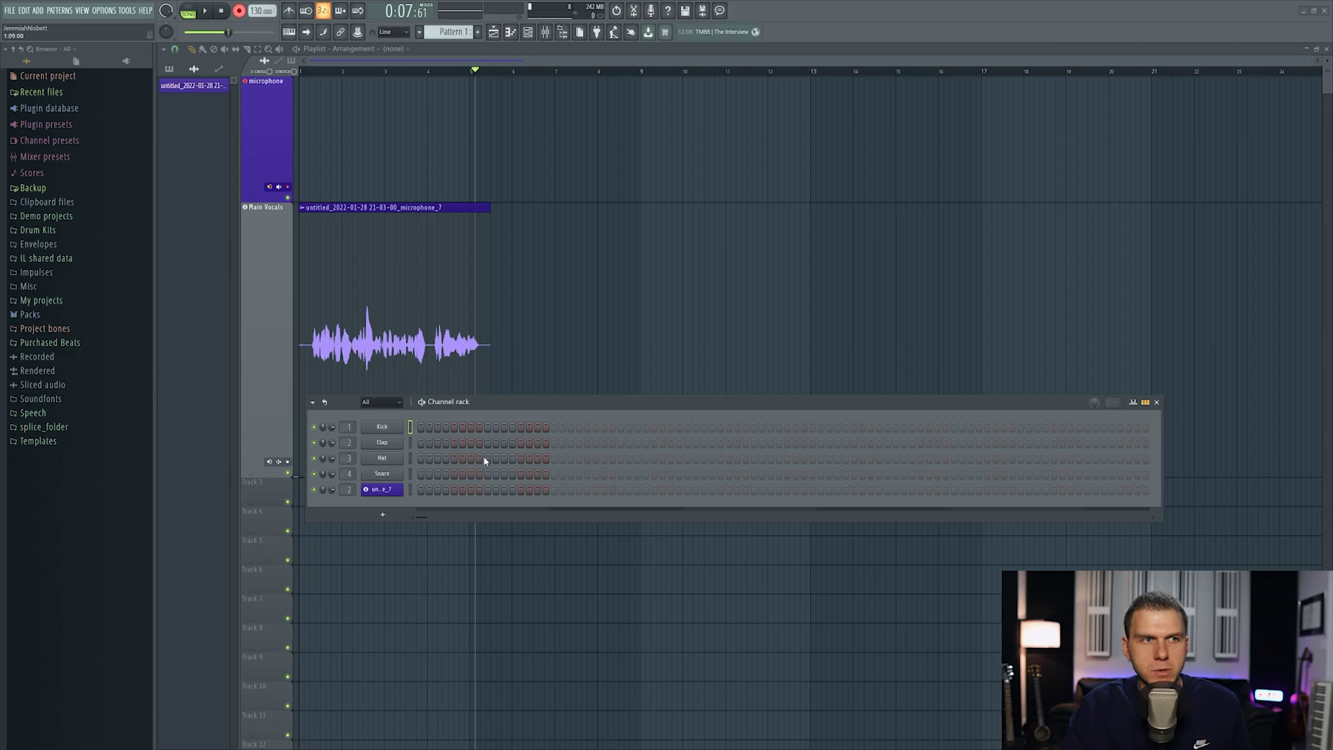